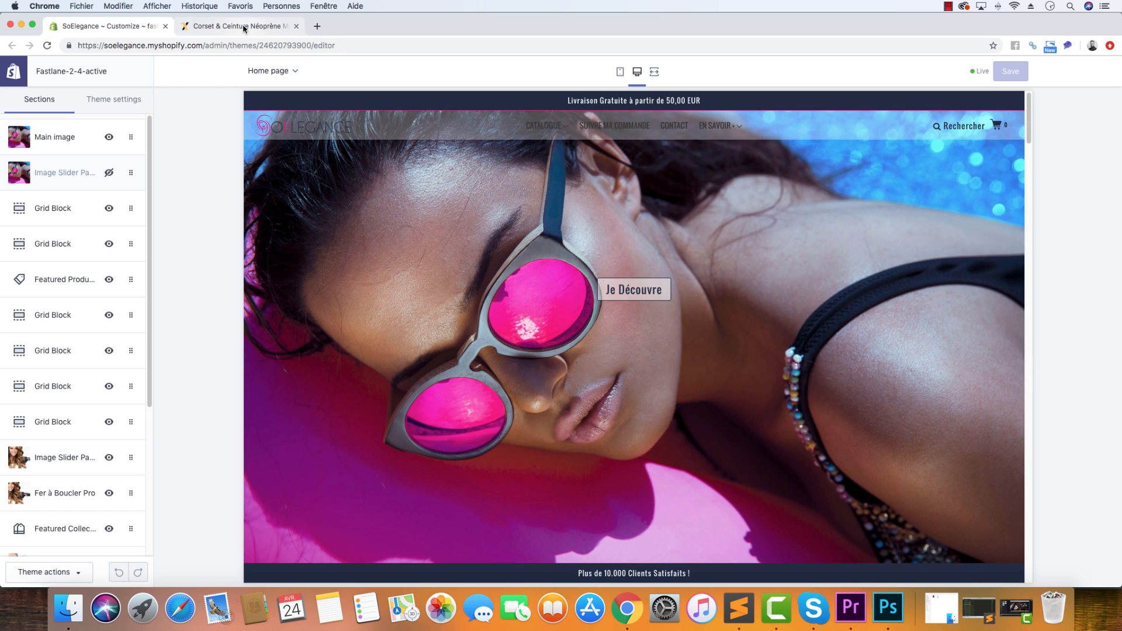
# Step: View the Aluxya landing page, following its discount link to the product section and returning to the main image
pyautogui.hotkey('ctrl', 'Tab')
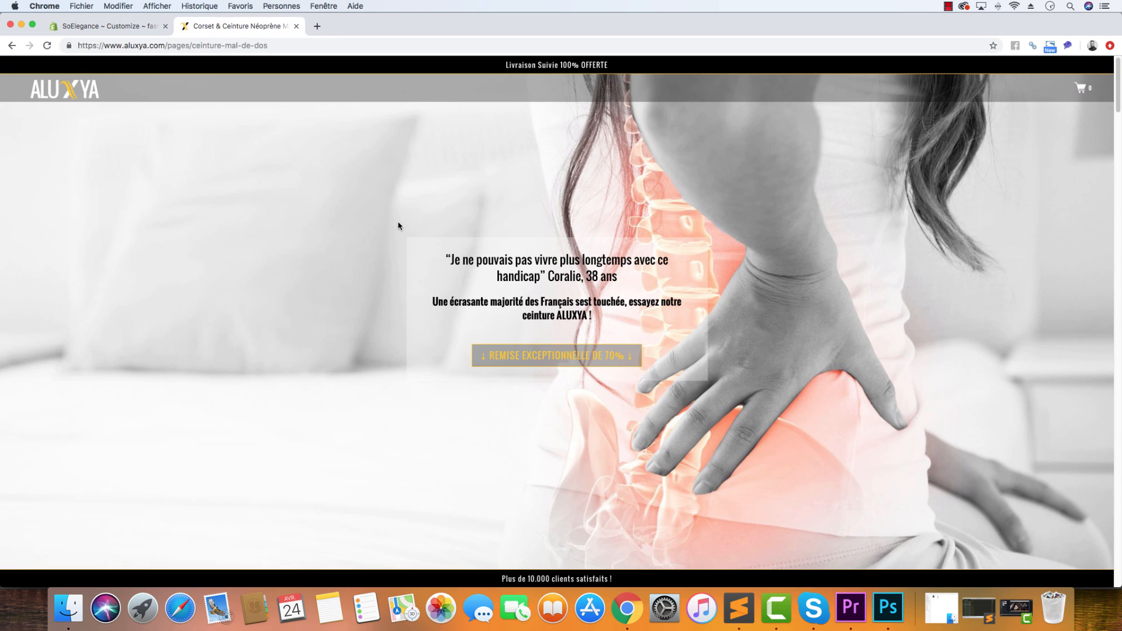
pyautogui.click(544, 355)
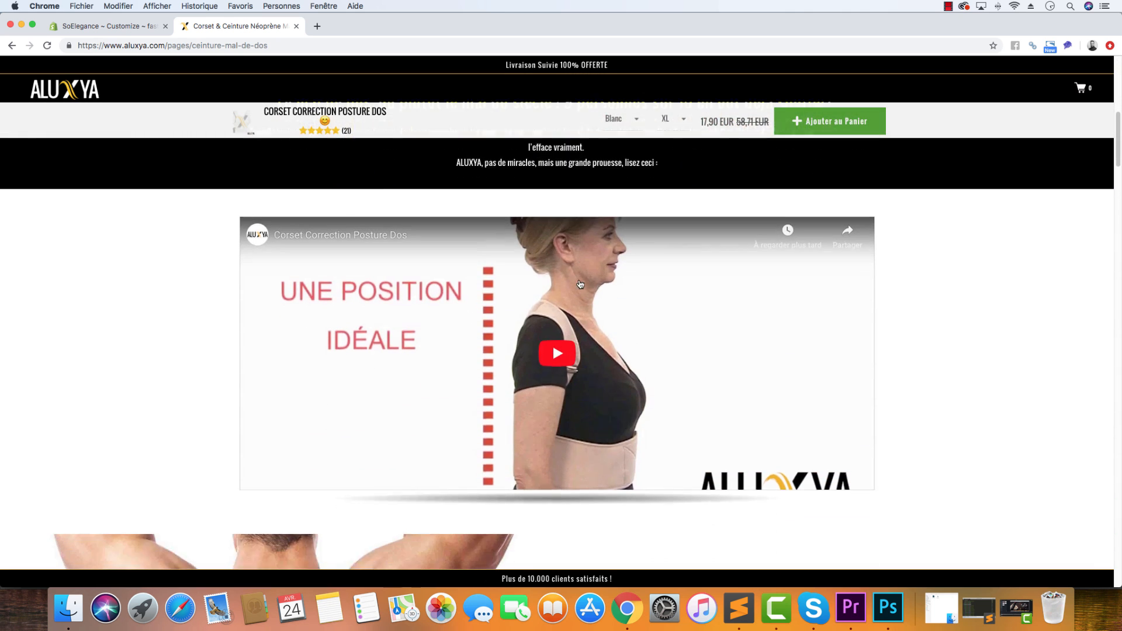
pyautogui.scroll(3, 568, 290)
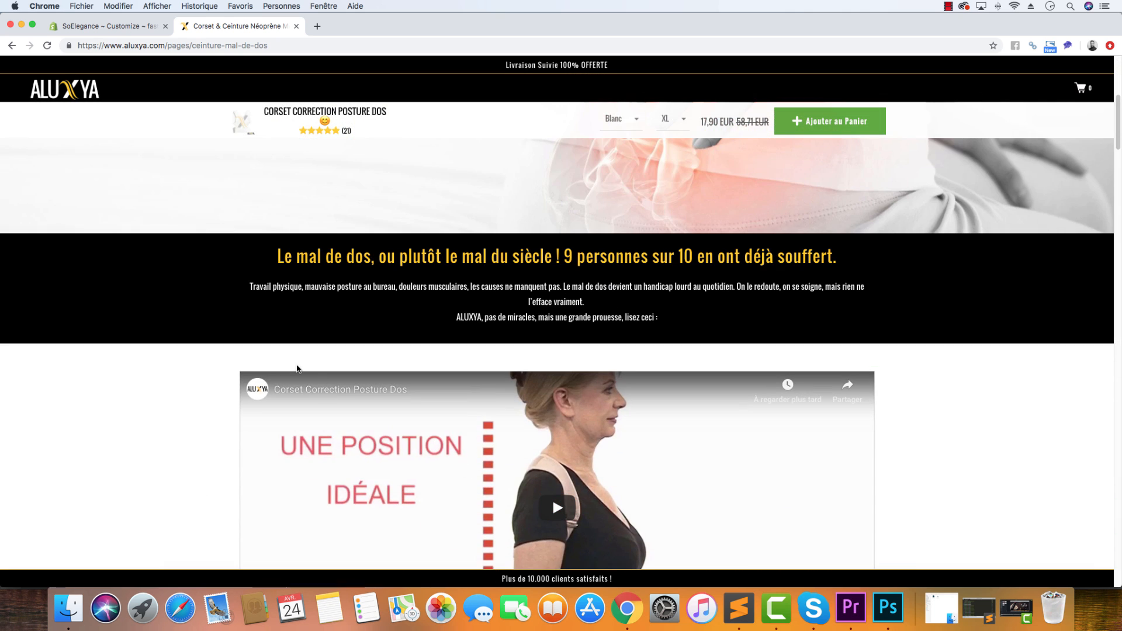
pyautogui.scroll(1, 216, 351)
pyautogui.scroll(5, 214, 350)
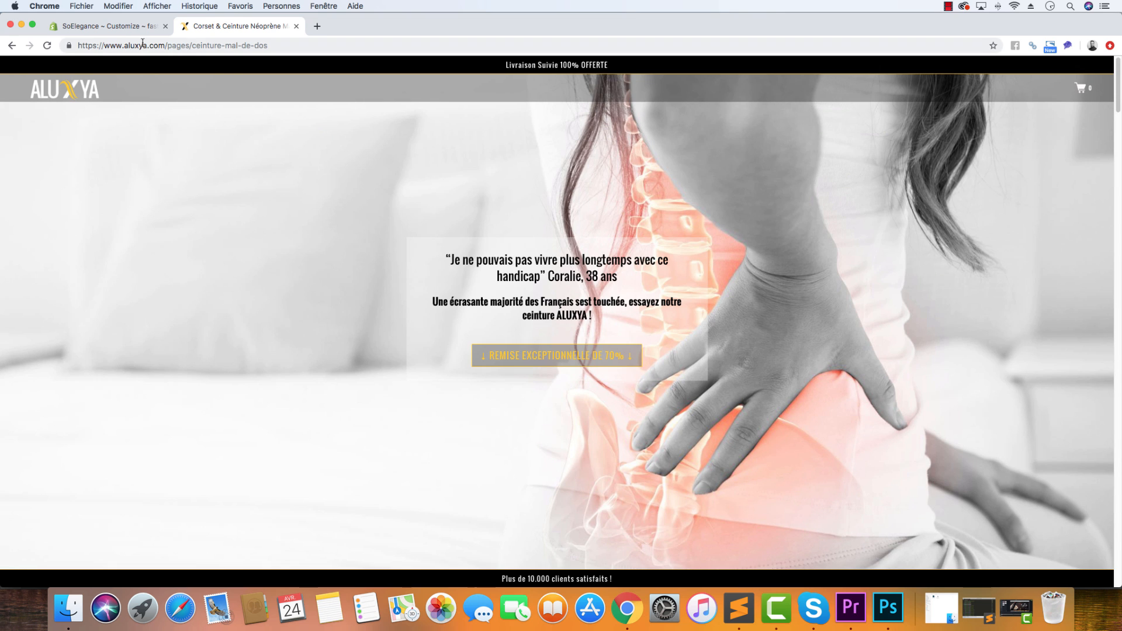
# Step: Open soelegance.com in a new tab and examine the home page's main image and the section its Je Découvre button leads to
pyautogui.click(316, 26)
pyautogui.write('so')
pyautogui.press('Return')
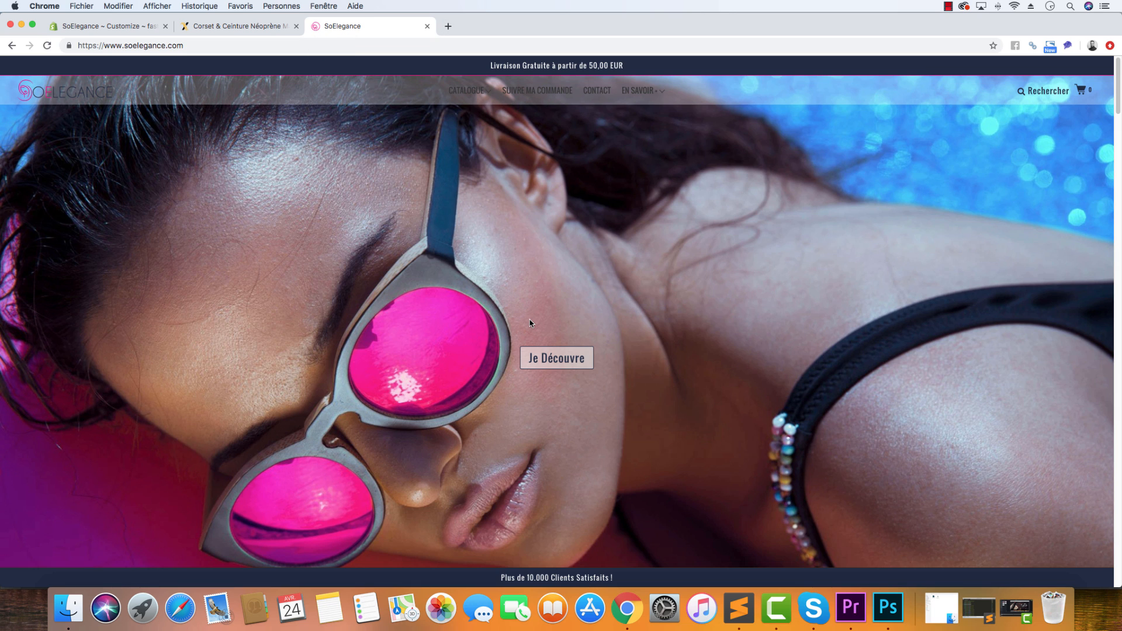
pyautogui.click(589, 366)
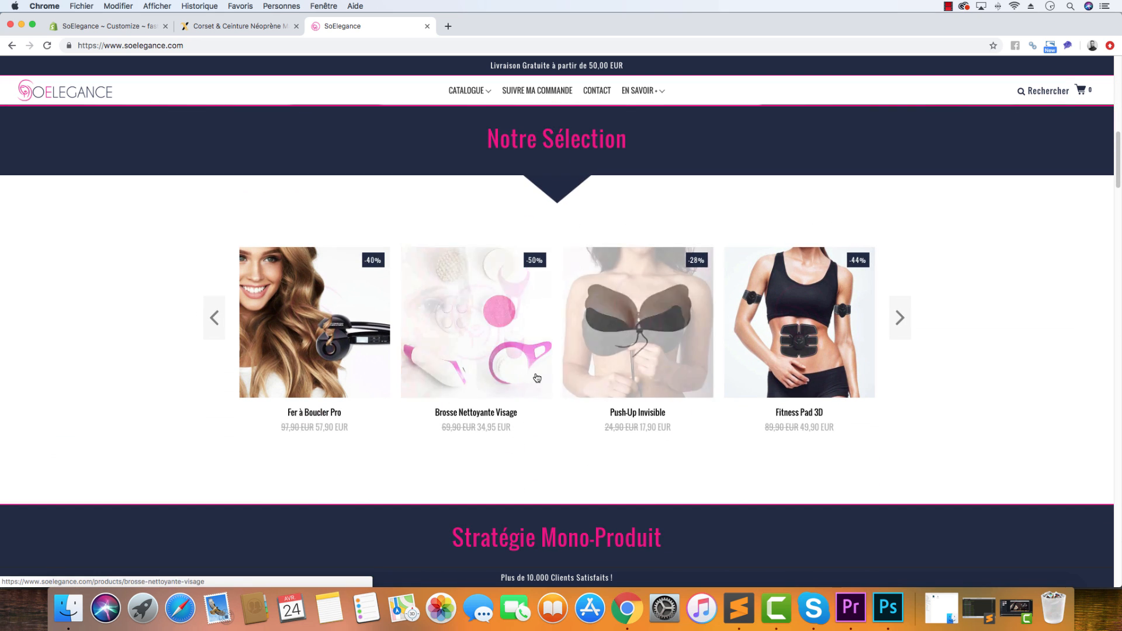
pyautogui.scroll(10, 538, 378)
pyautogui.scroll(-3, 459, 390)
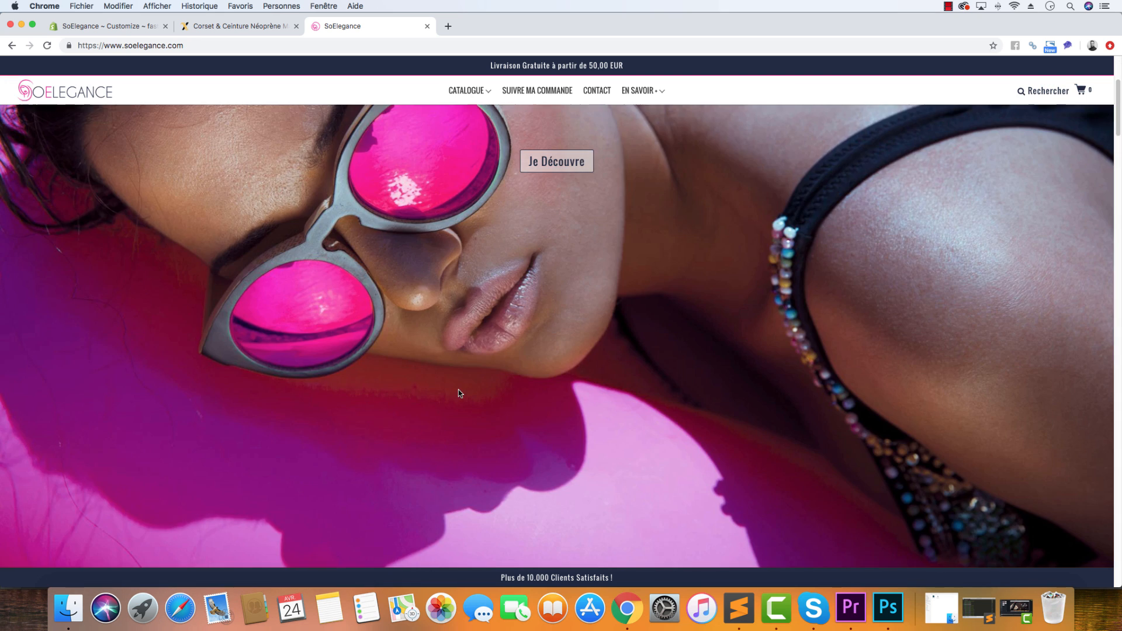
pyautogui.scroll(-3, 457, 394)
pyautogui.scroll(6, 457, 394)
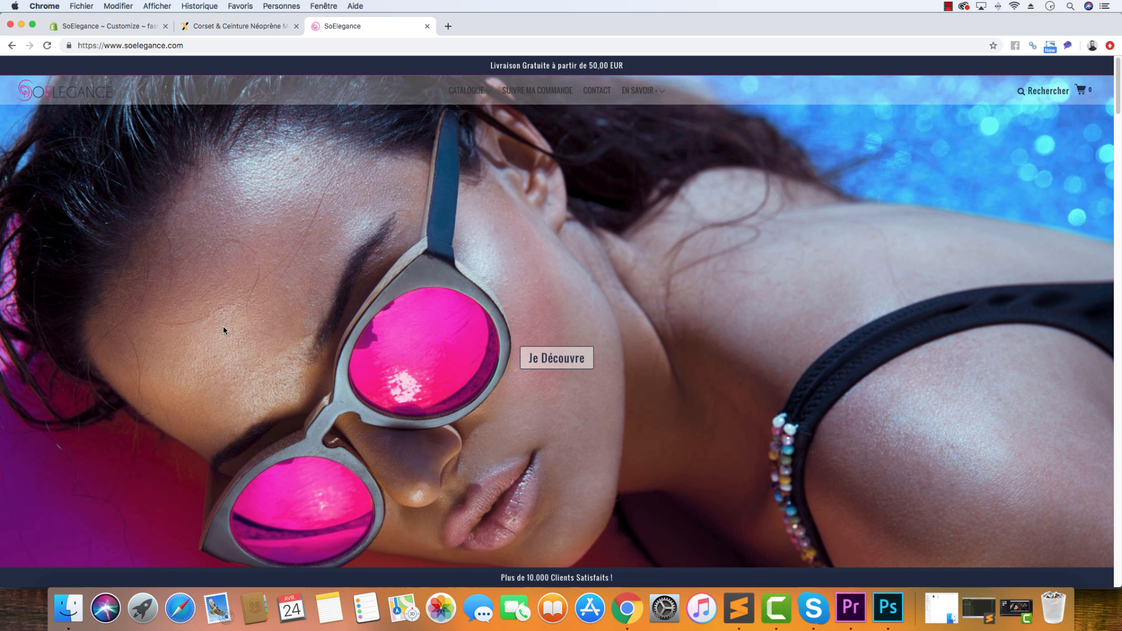
# Step: Open zengigh.com in a new tab and compare its main image at narrow and full browser window widths
pyautogui.click(448, 26)
pyautogui.write('zeni')
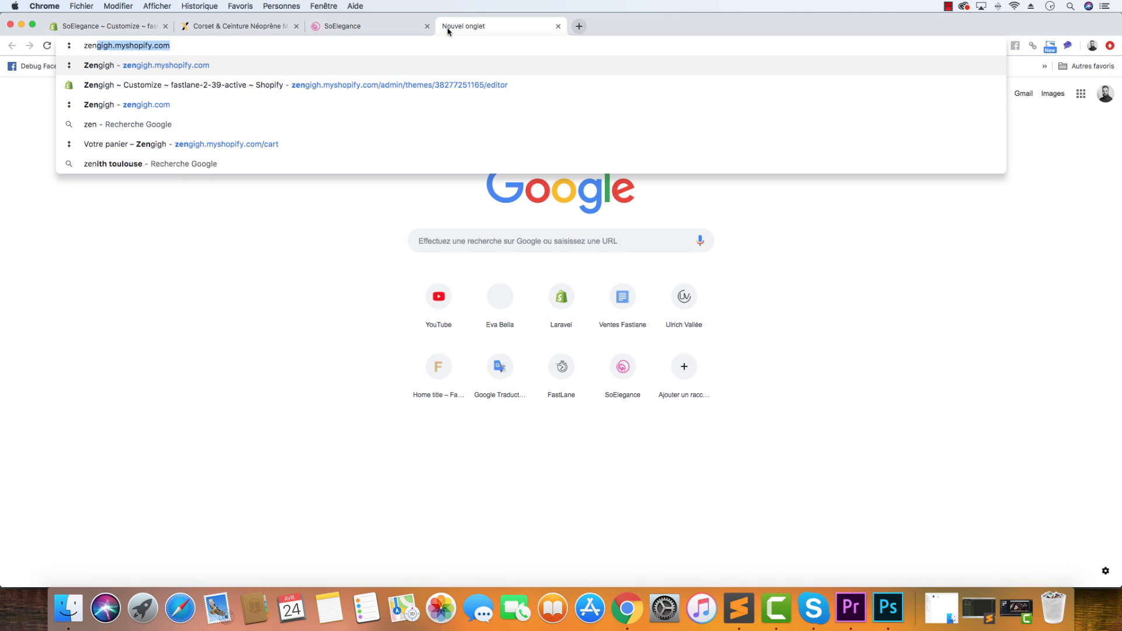
pyautogui.press('BackSpace')
pyautogui.write('gi')
pyautogui.press('Return')
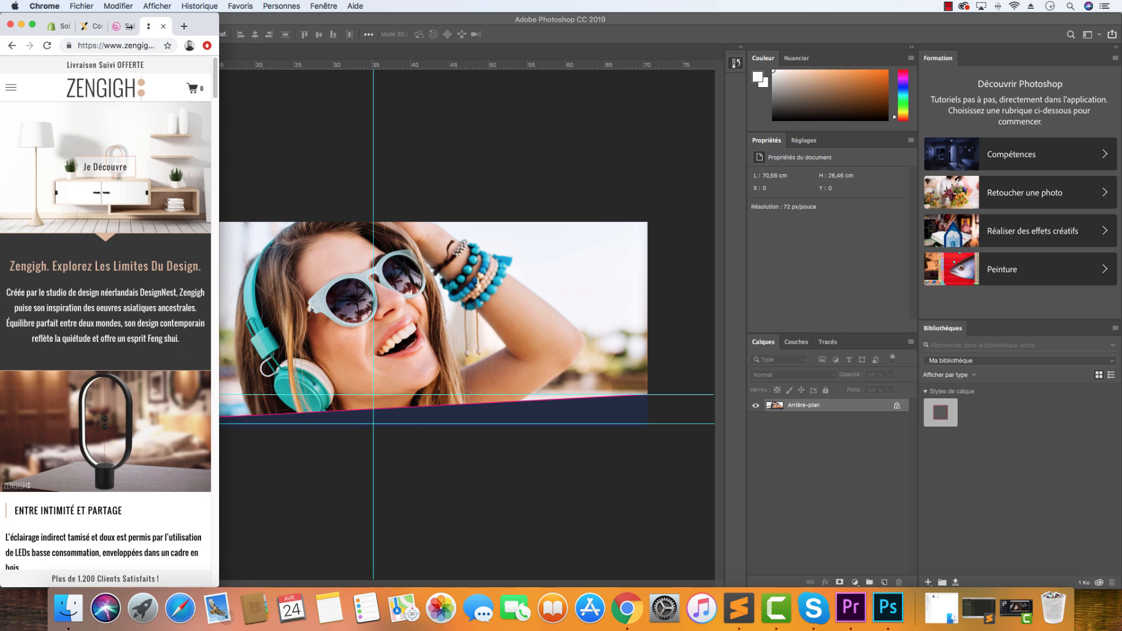
pyautogui.moveTo(130, 26); pyautogui.dragTo(261, 42)
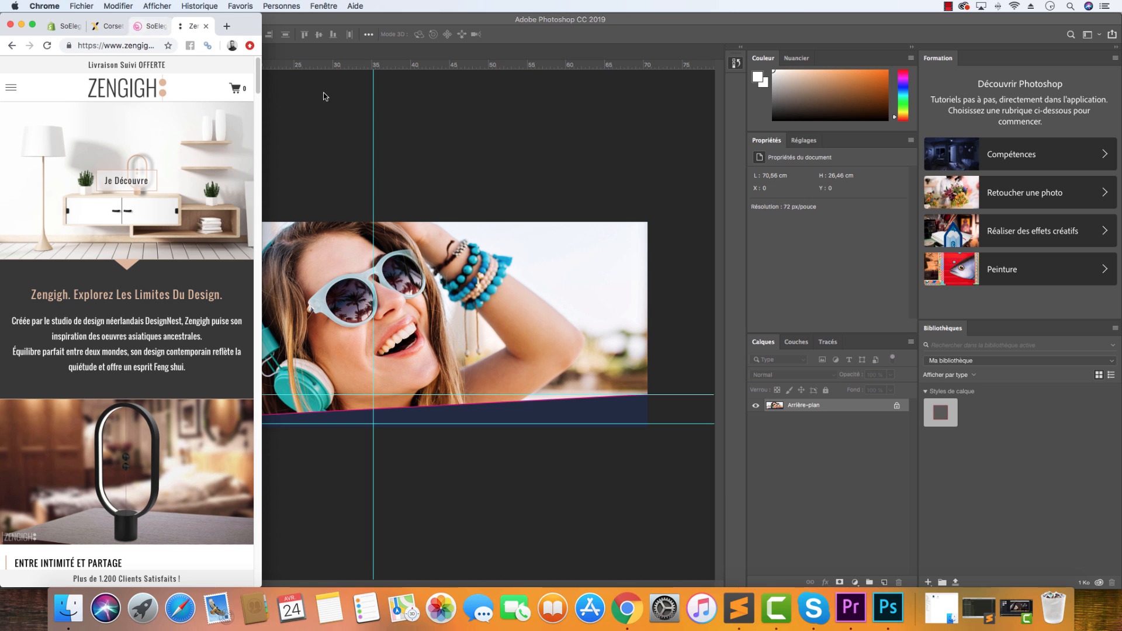
pyautogui.moveTo(261, 16); pyautogui.dragTo(1119, 3)
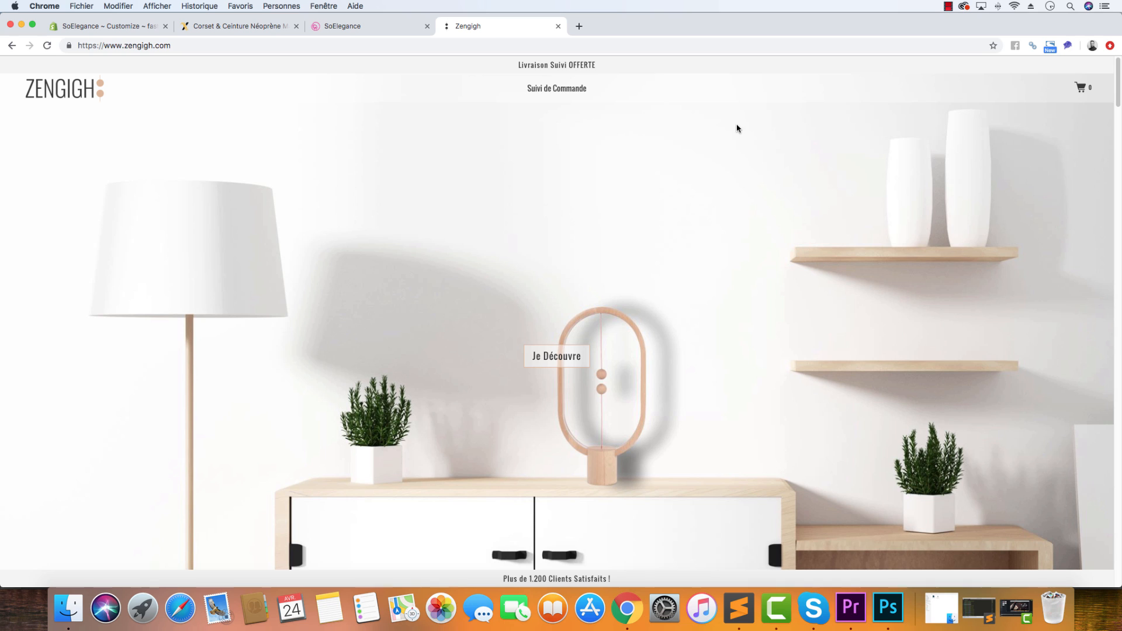
# Step: Switch to Photoshop and close the modified Main_Image.psd without saving its changes
pyautogui.click(25, 24)
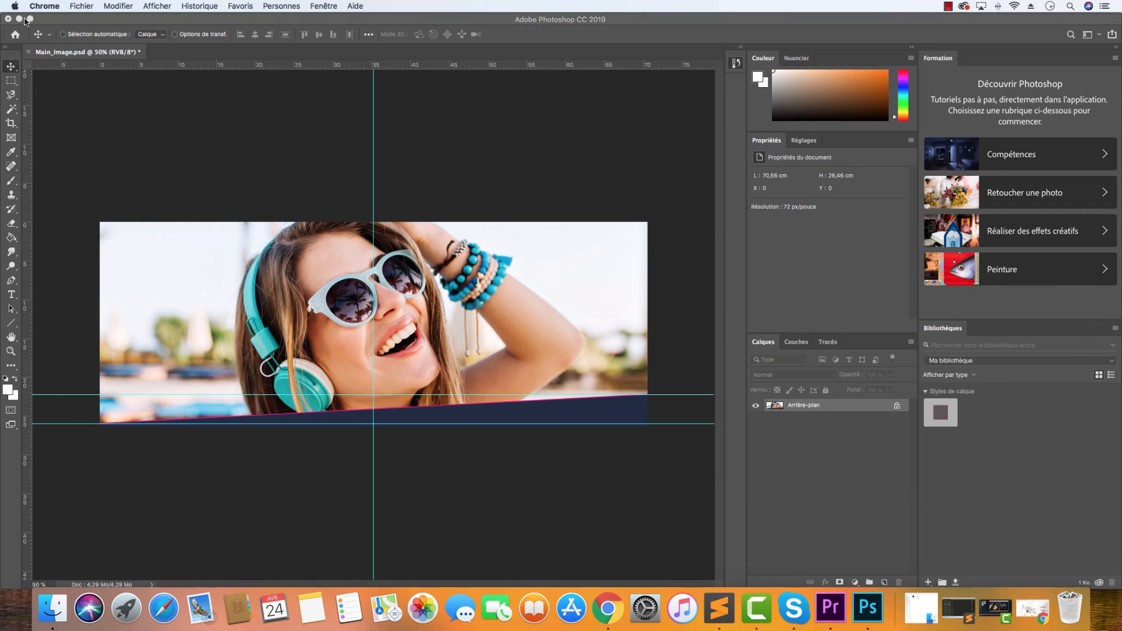
pyautogui.click(20, 19)
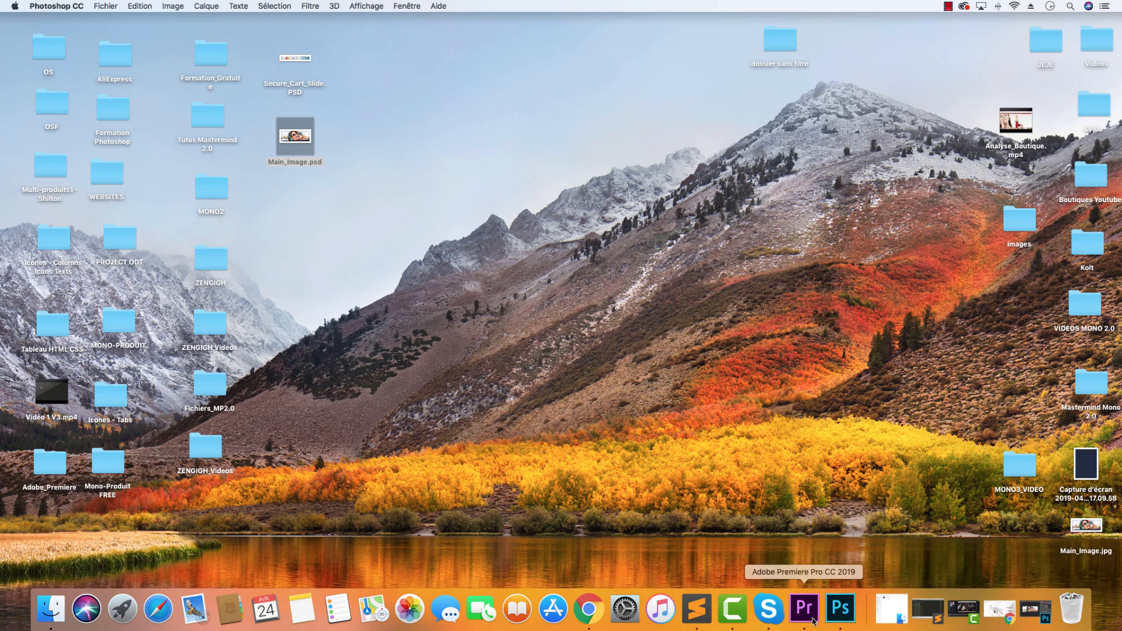
pyautogui.click(841, 608)
pyautogui.click(8, 19)
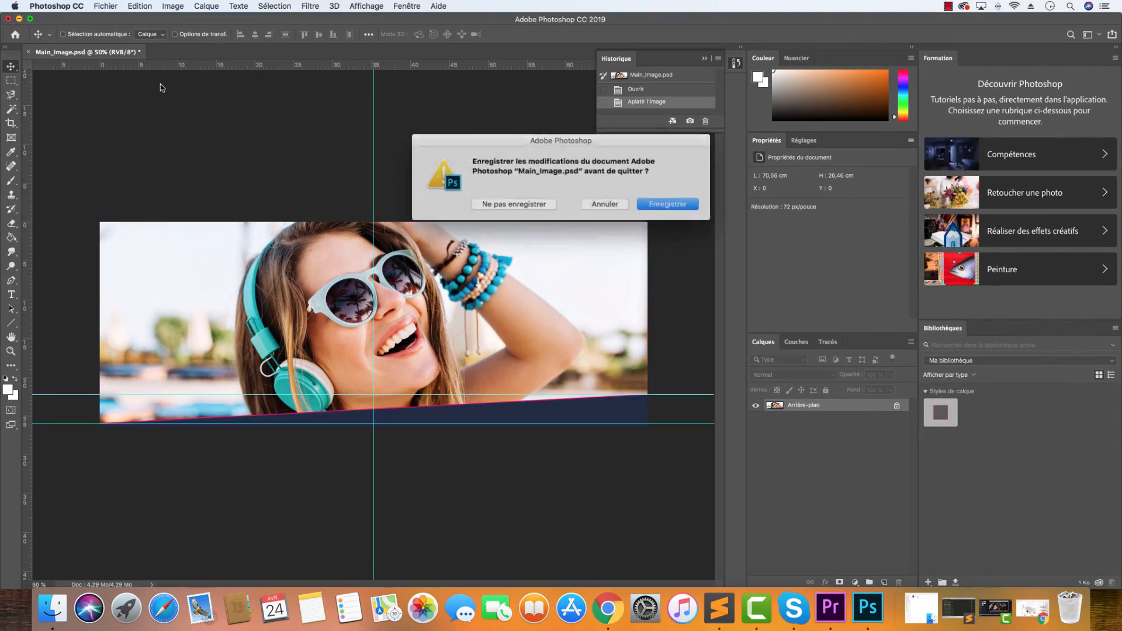
pyautogui.click(533, 205)
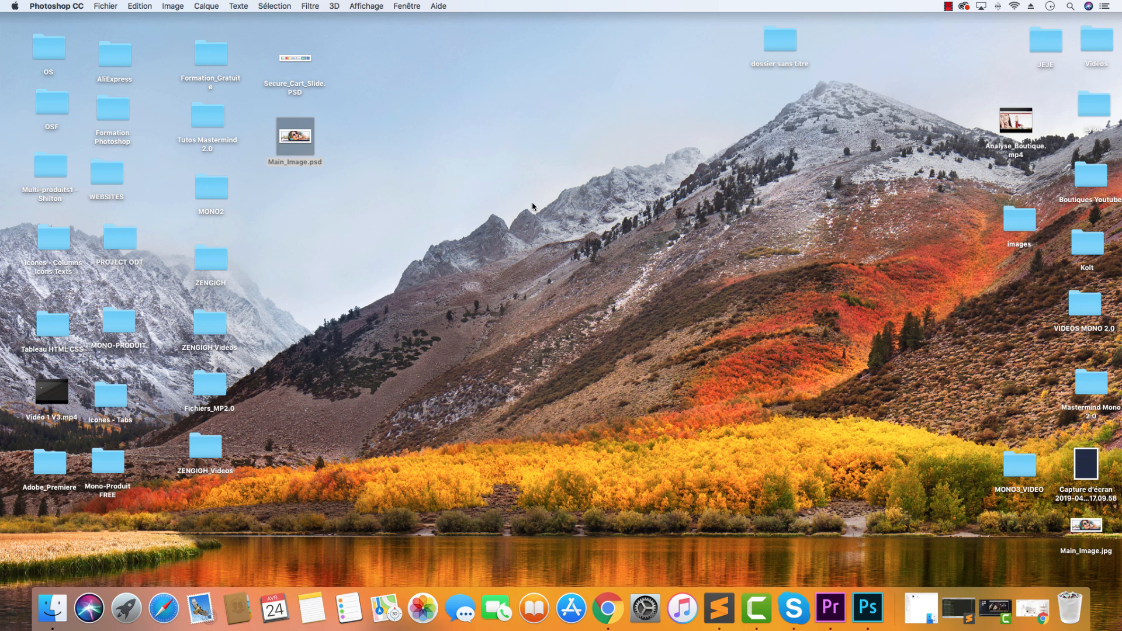
# Step: Open Main_Image.psd from the desktop, preferring the embedded colour profile
pyautogui.doubleClick(306, 144)
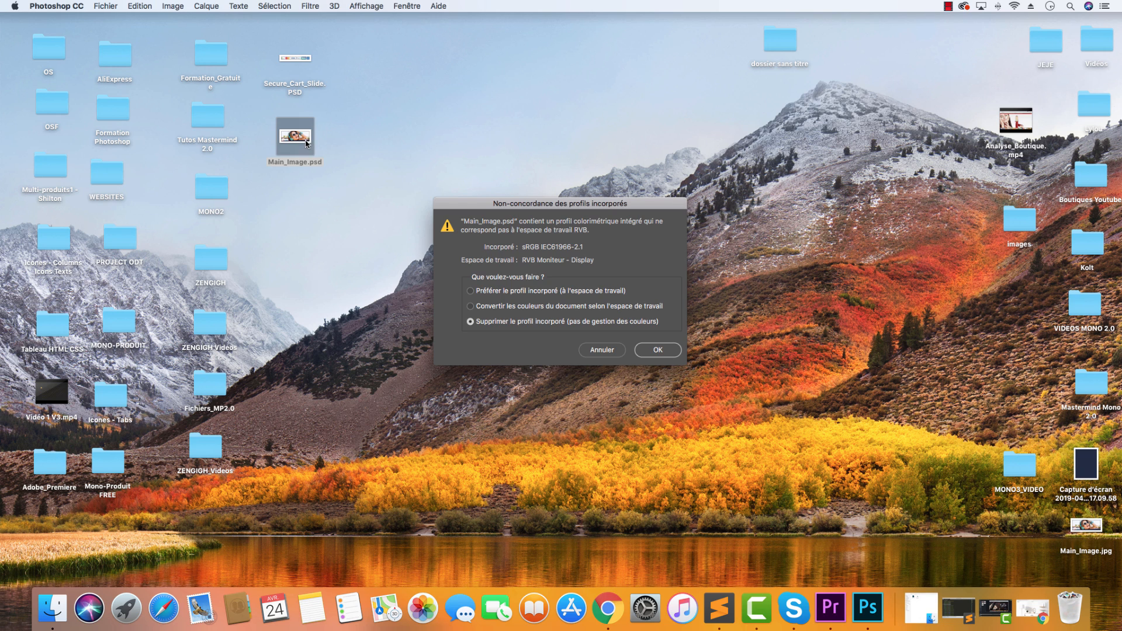
pyautogui.click(505, 297)
pyautogui.click(659, 351)
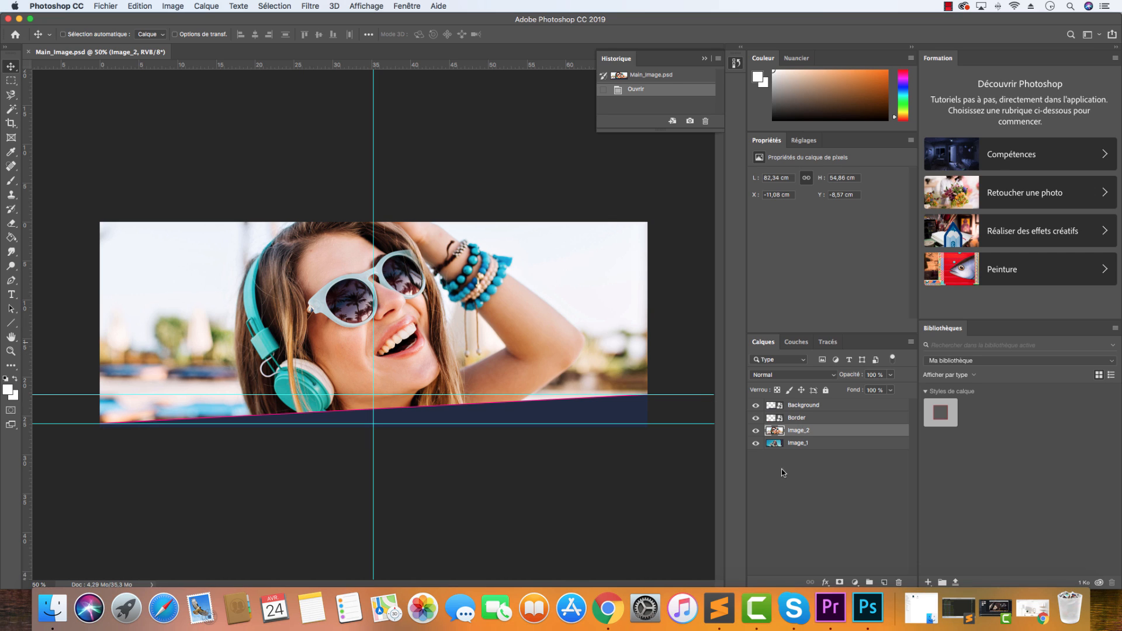
# Step: Inspect the Background, Image_1 and Image_2 layers, toggling the visibility of the two image layers
pyautogui.click(836, 406)
pyautogui.click(833, 442)
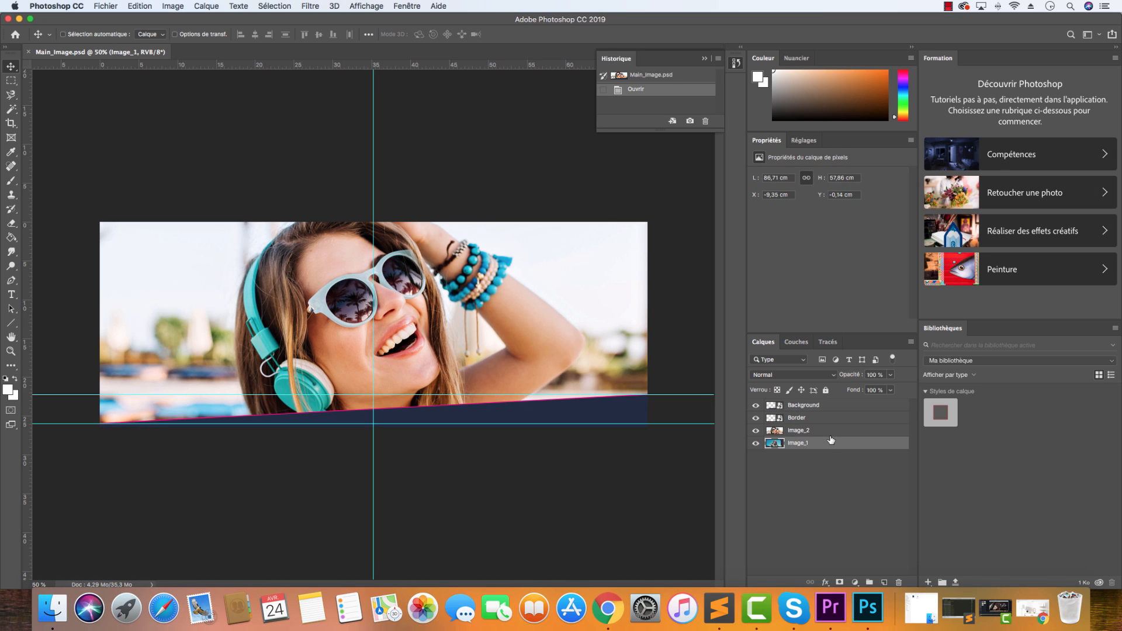
pyautogui.click(828, 431)
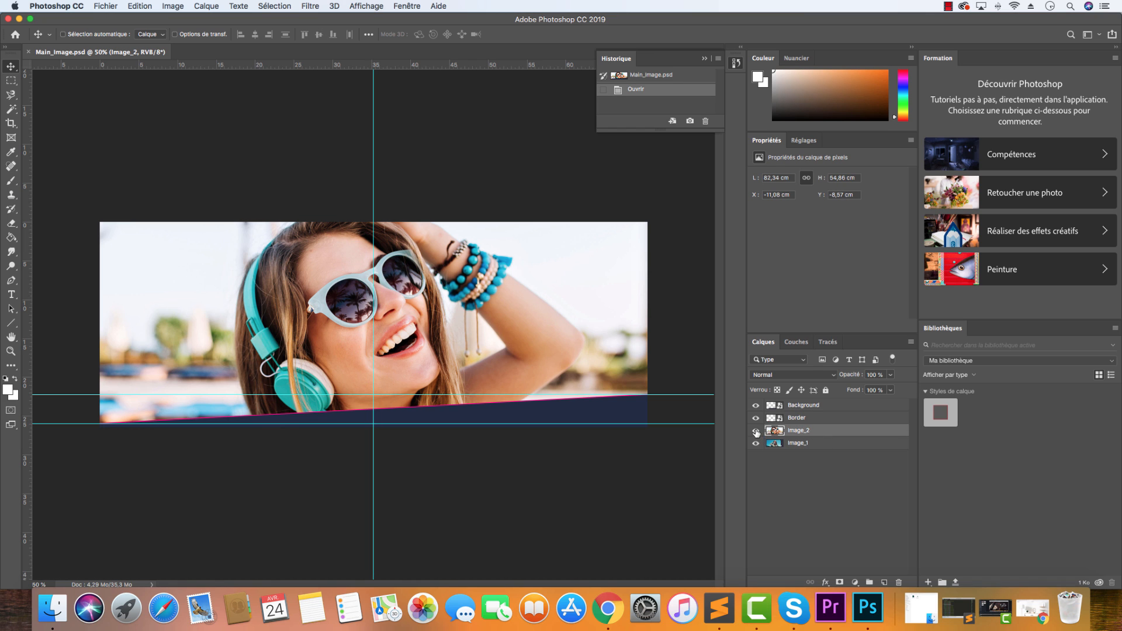
pyautogui.click(756, 433)
pyautogui.click(757, 443)
pyautogui.click(756, 430)
# Step: Switch to Chrome and check the Display Method options of the Main image section in the Shopify theme editor
pyautogui.click(616, 611)
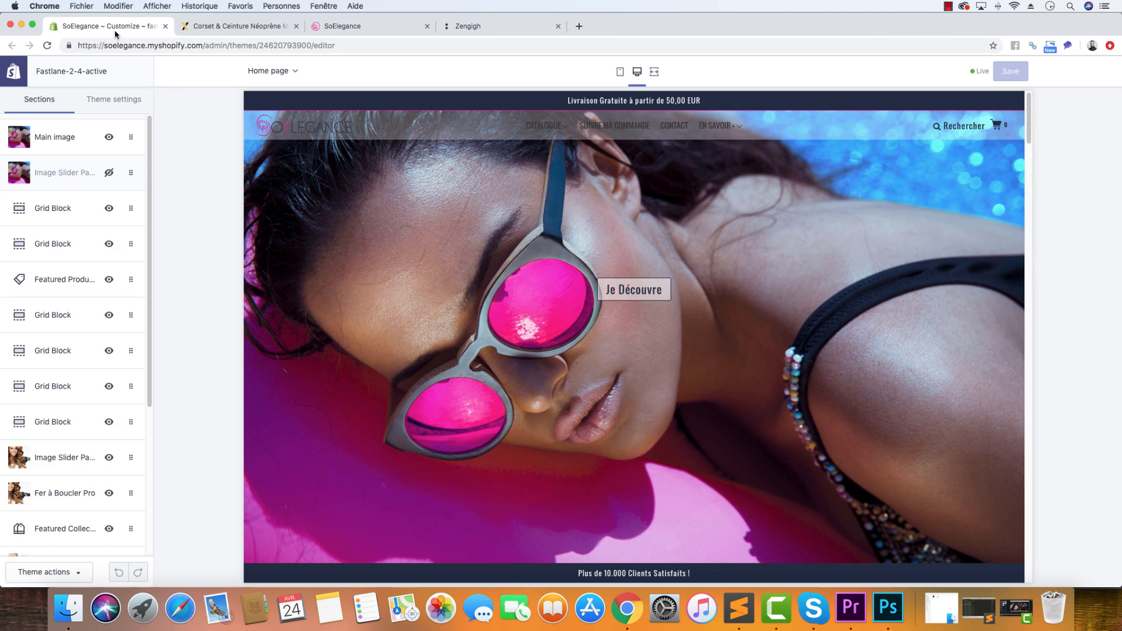
pyautogui.click(108, 26)
pyautogui.click(59, 138)
pyautogui.scroll(-10, 64, 415)
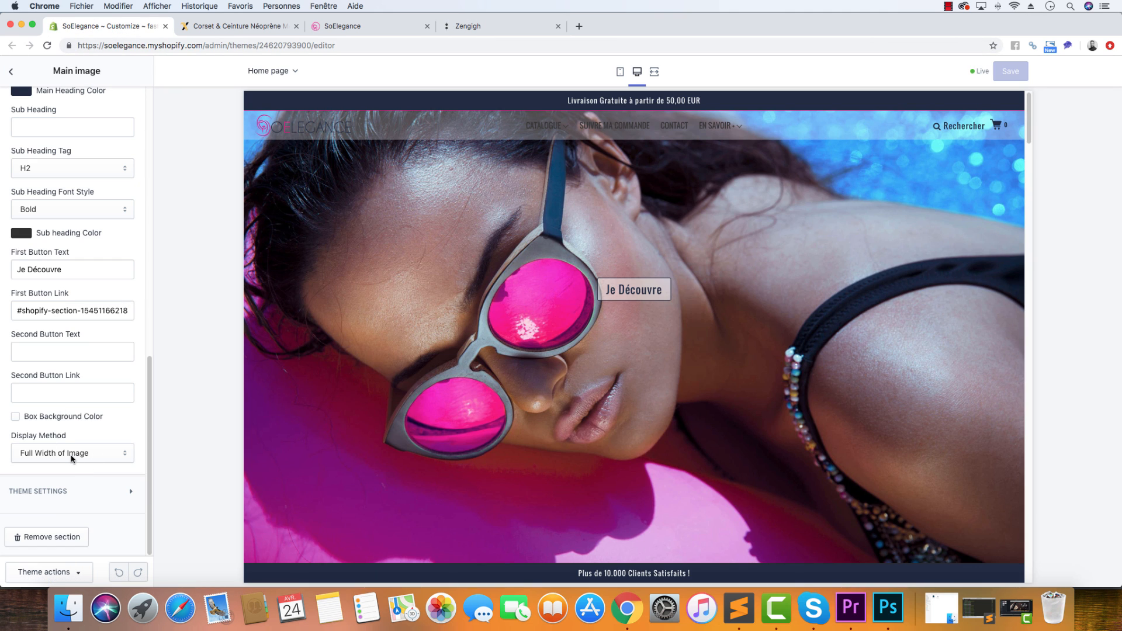
pyautogui.click(91, 453)
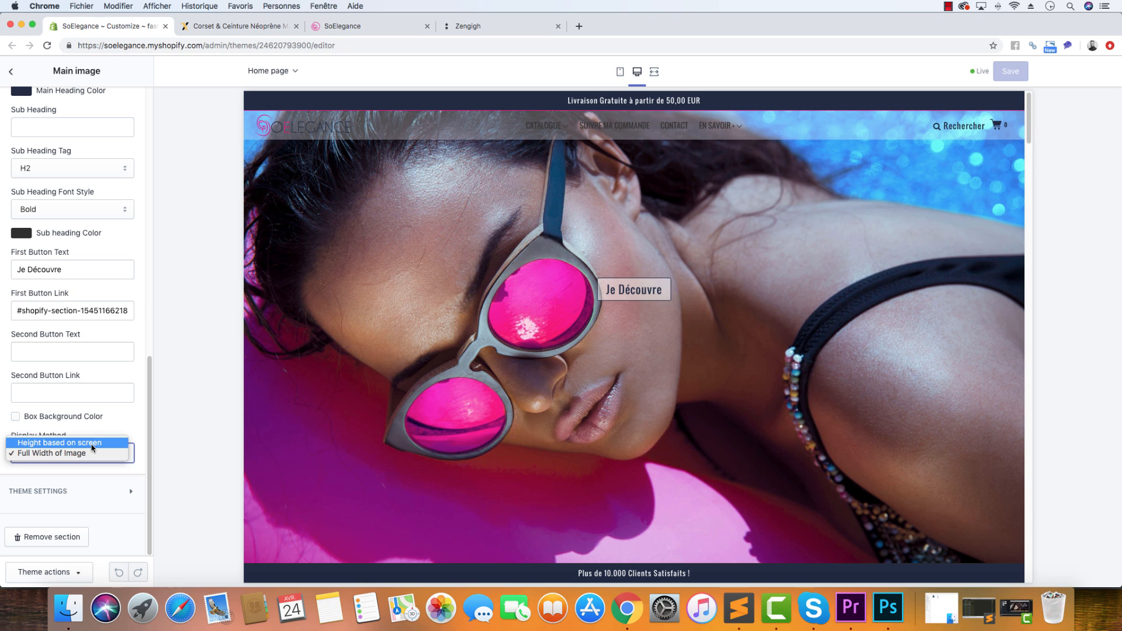
pyautogui.click(134, 425)
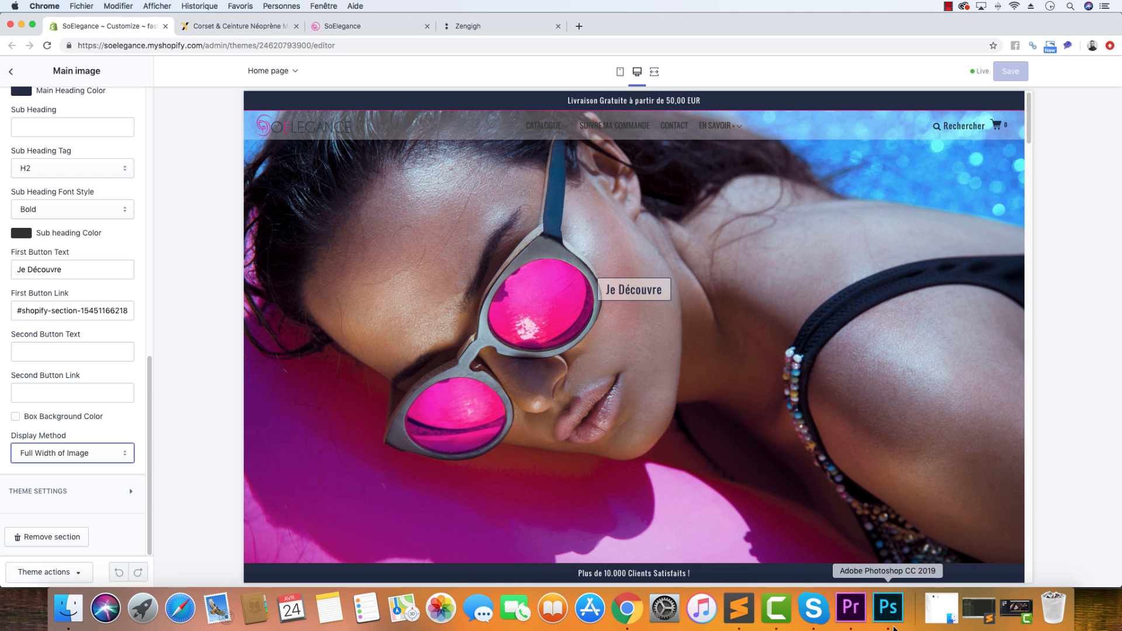
# Step: Switch to Photoshop and check the width and height of Main_Image.psd in the Image Size settings, leaving them unchanged
pyautogui.click(889, 608)
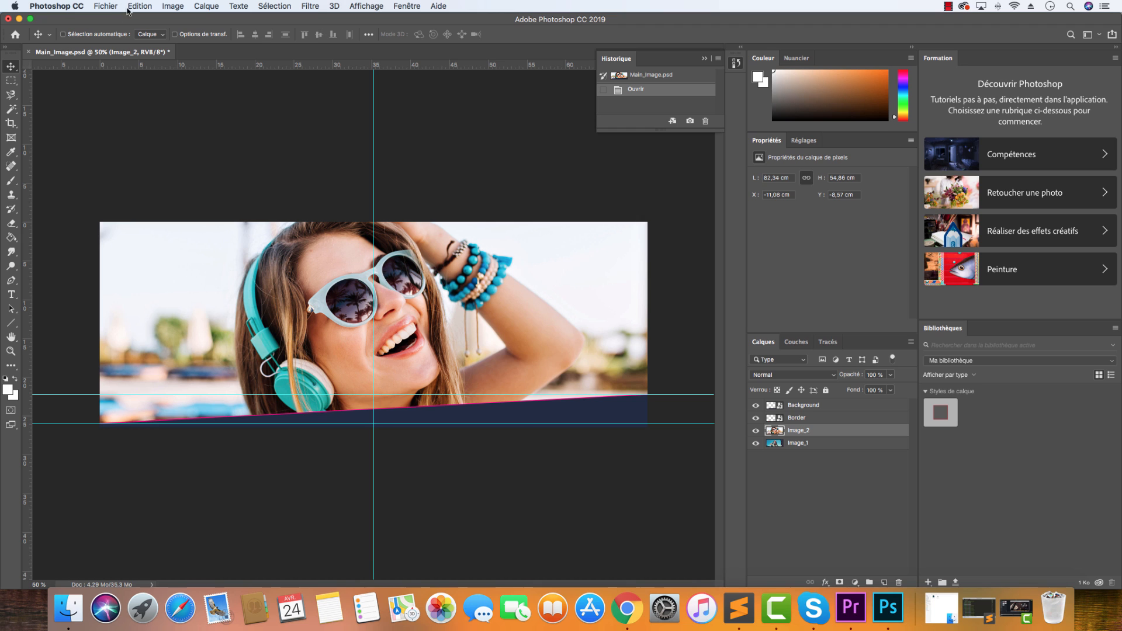
pyautogui.click(169, 7)
pyautogui.click(213, 93)
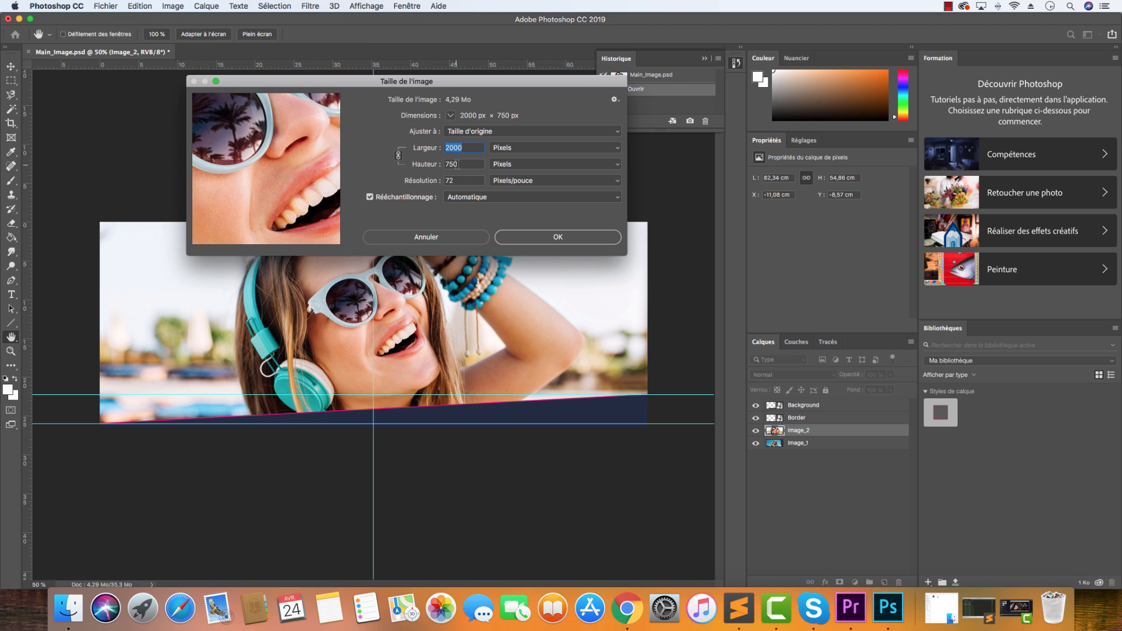
pyautogui.doubleClick(461, 164)
pyautogui.moveTo(469, 147); pyautogui.dragTo(425, 147)
pyautogui.click(465, 245)
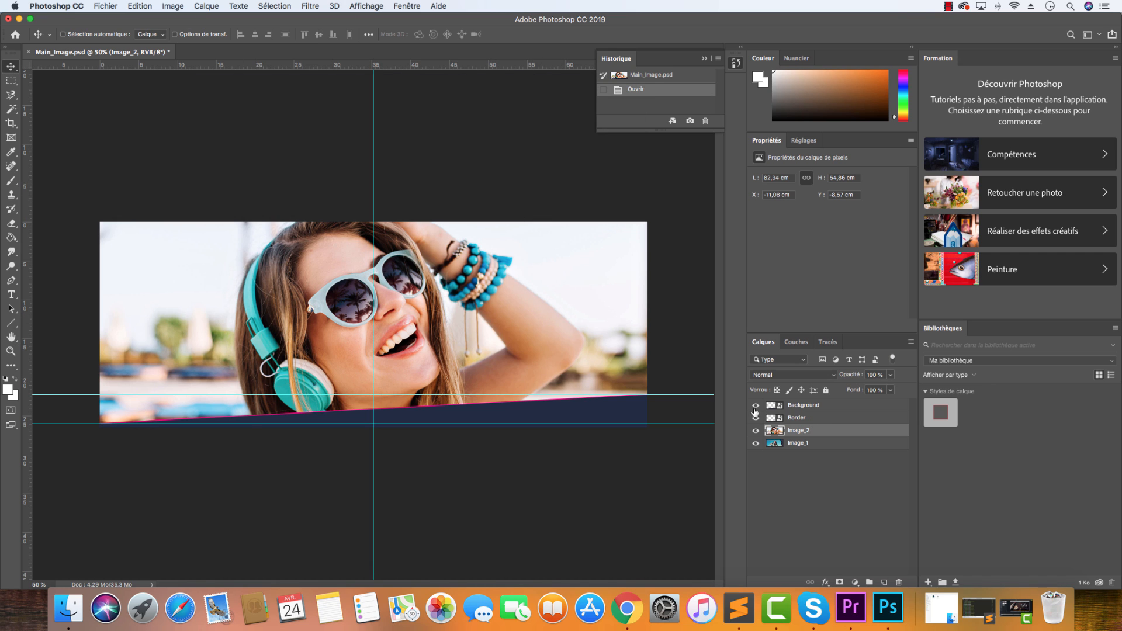
# Step: Fit the image to the window and toggle the Background layer's visibility to see which area it covers
pyautogui.press('super+0')
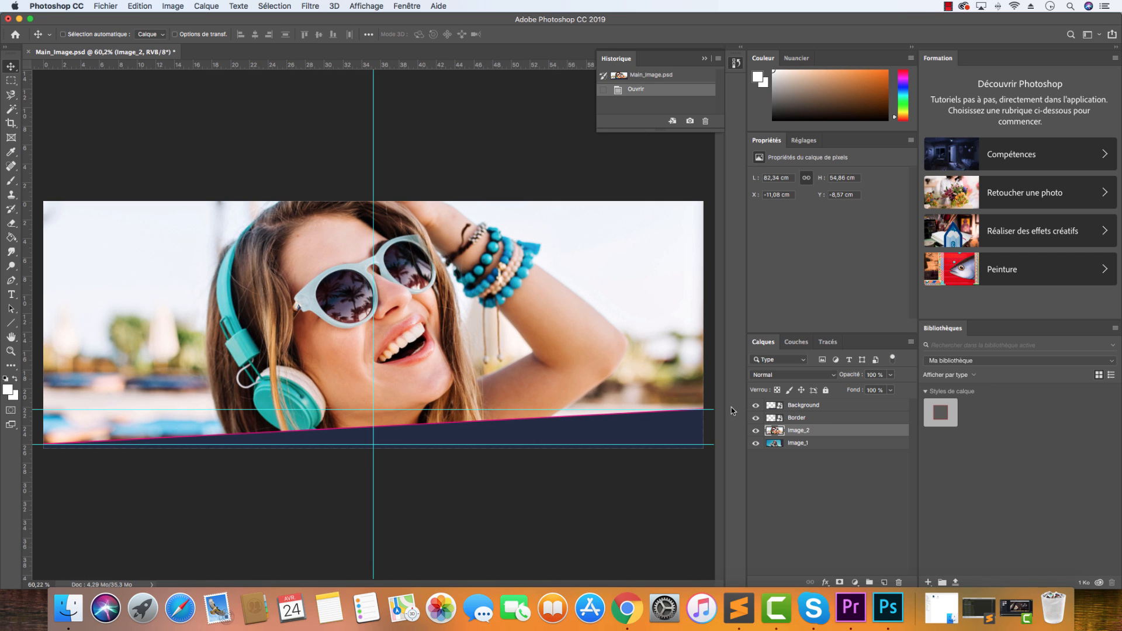
pyautogui.click(814, 407)
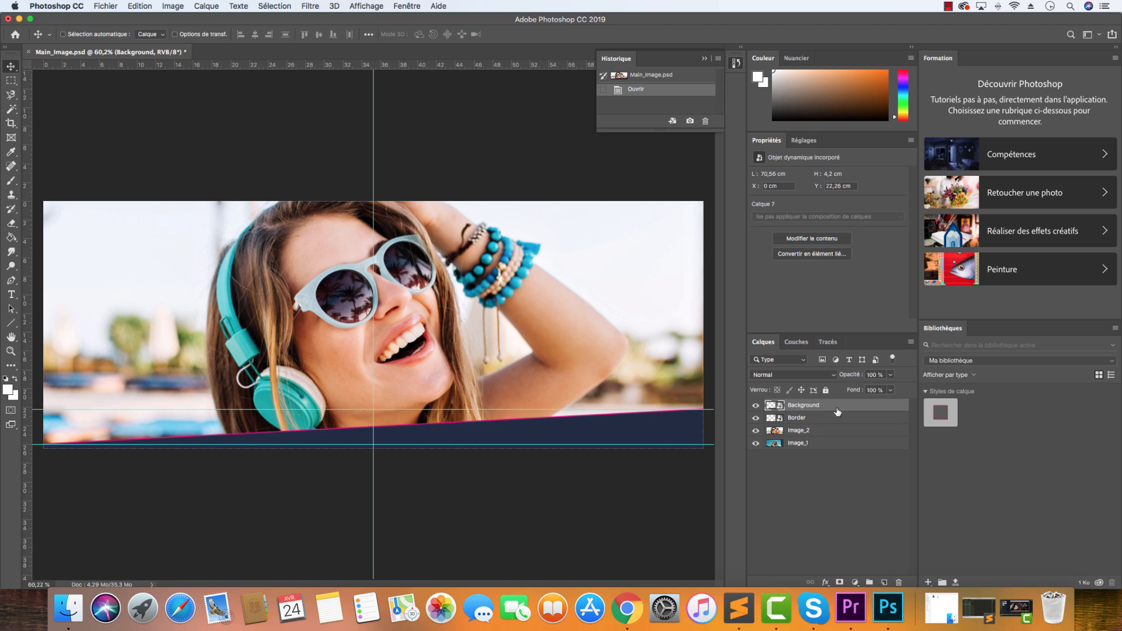
pyautogui.click(755, 405)
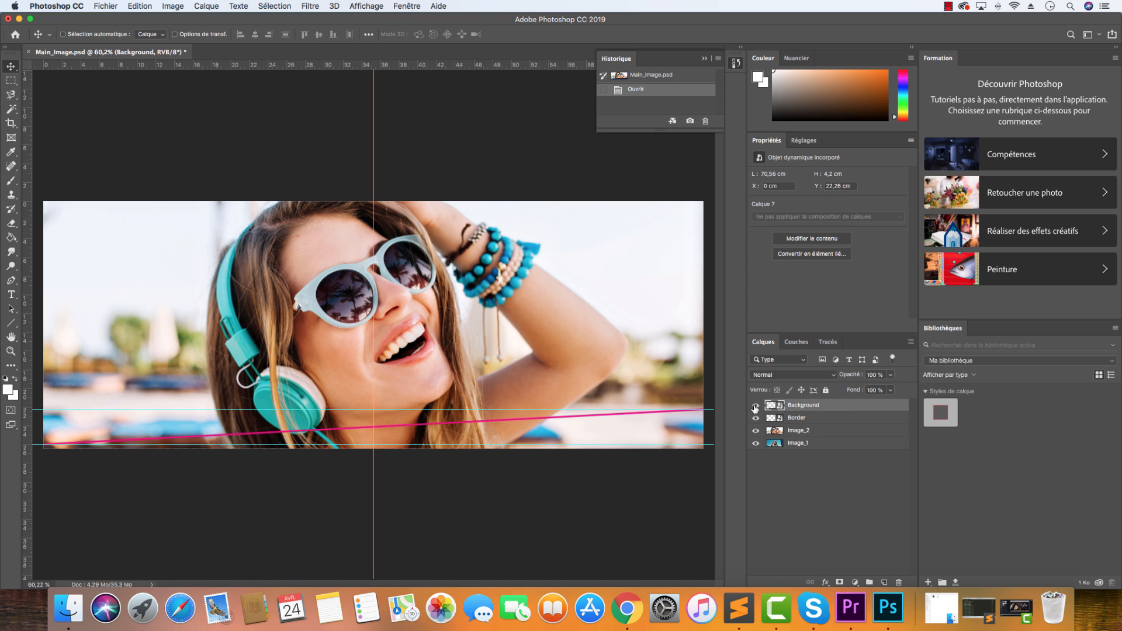
pyautogui.click(755, 405)
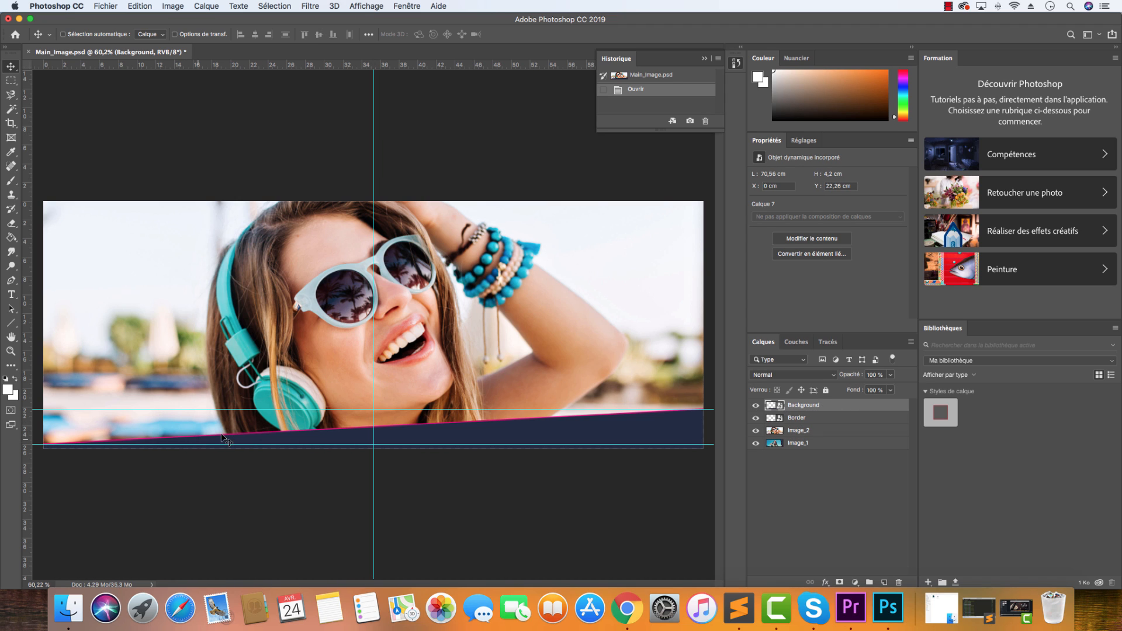
# Step: Try a Color Overlay on the Background layer, open its colour picker, and cancel the layer style
pyautogui.doubleClick(851, 408)
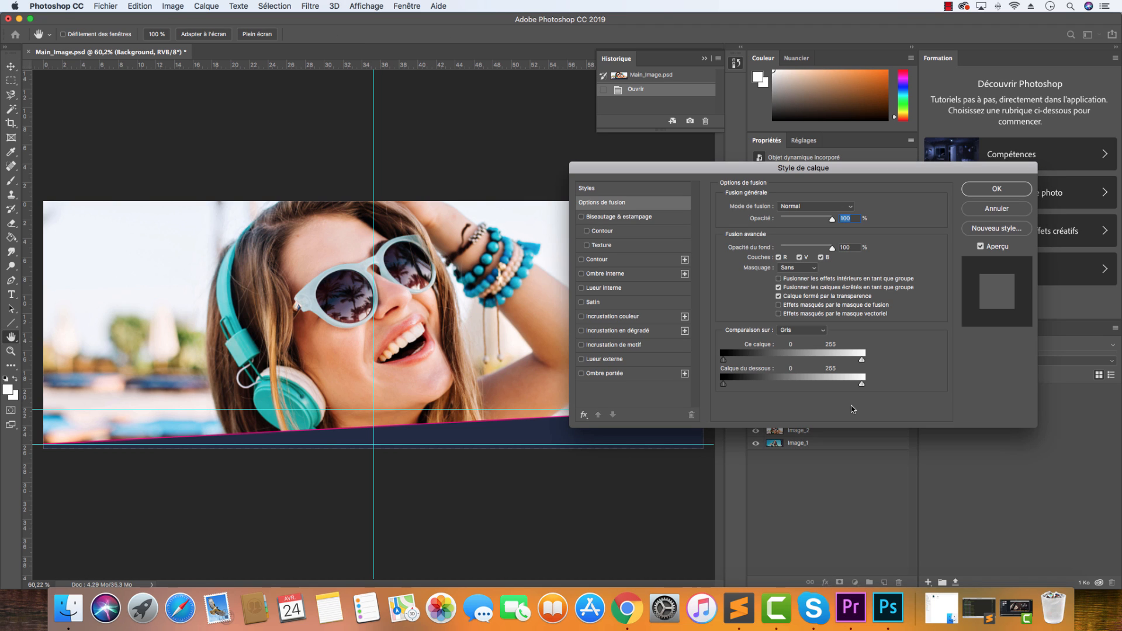
pyautogui.click(640, 318)
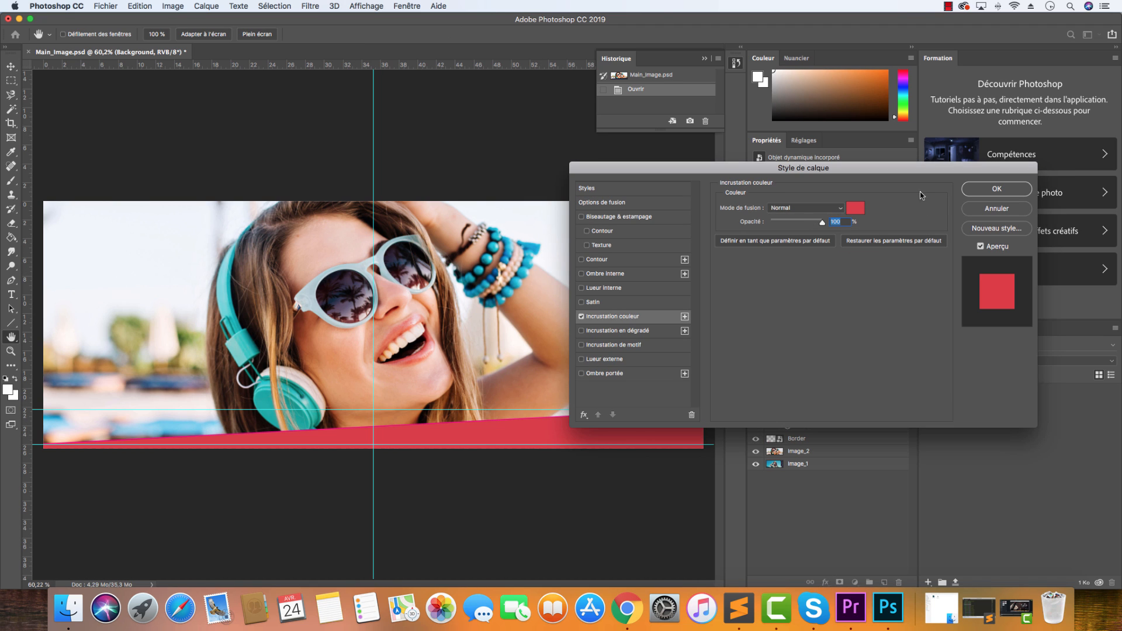
pyautogui.click(859, 211)
pyautogui.click(946, 523)
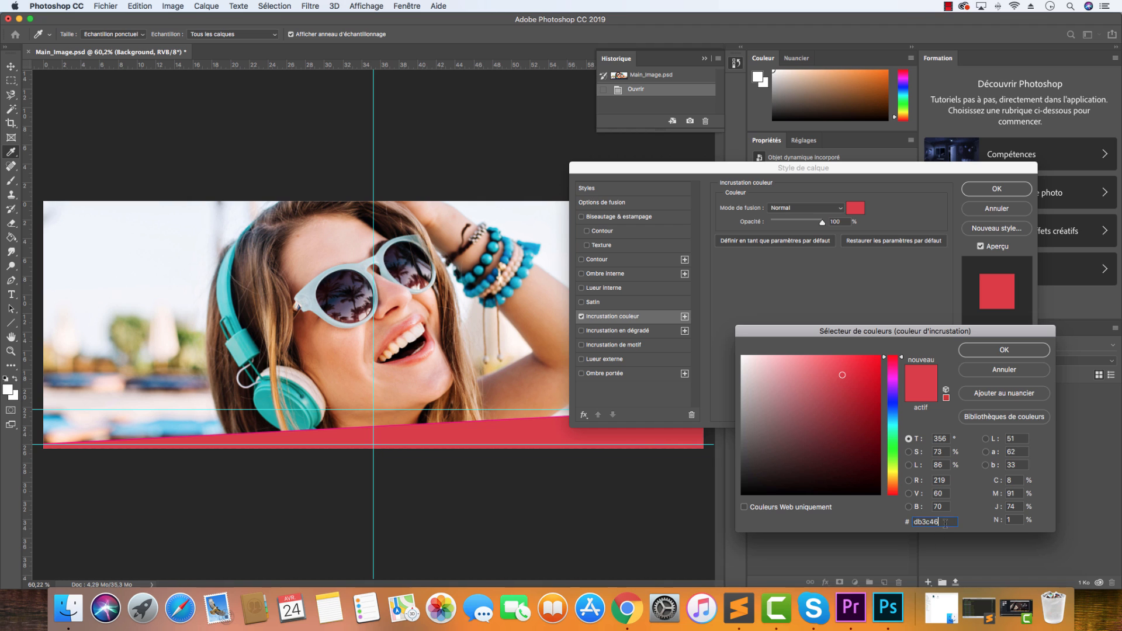
pyautogui.click(1040, 370)
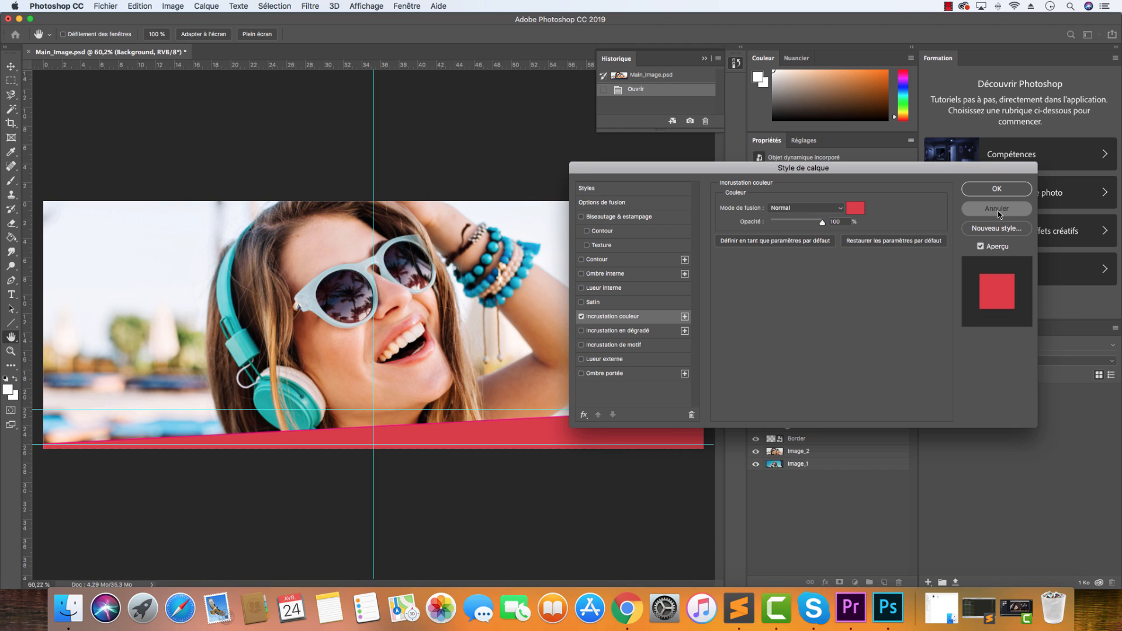
pyautogui.click(1001, 215)
# Step: Try a Color Overlay on the Border layer and cancel the layer style
pyautogui.doubleClick(859, 419)
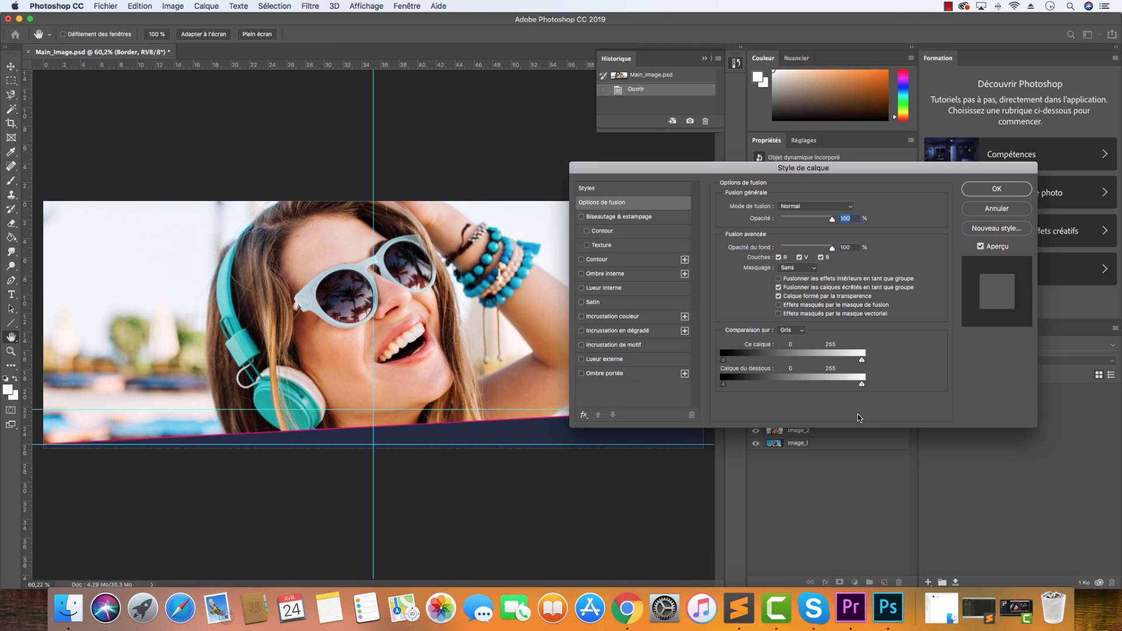
pyautogui.click(613, 317)
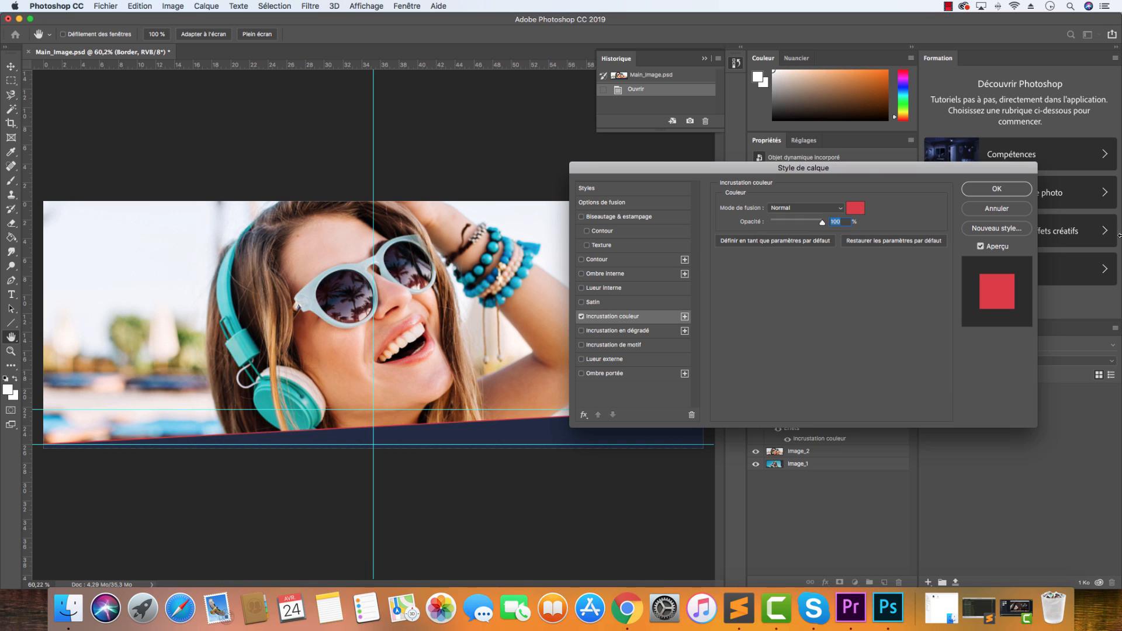
pyautogui.click(1002, 211)
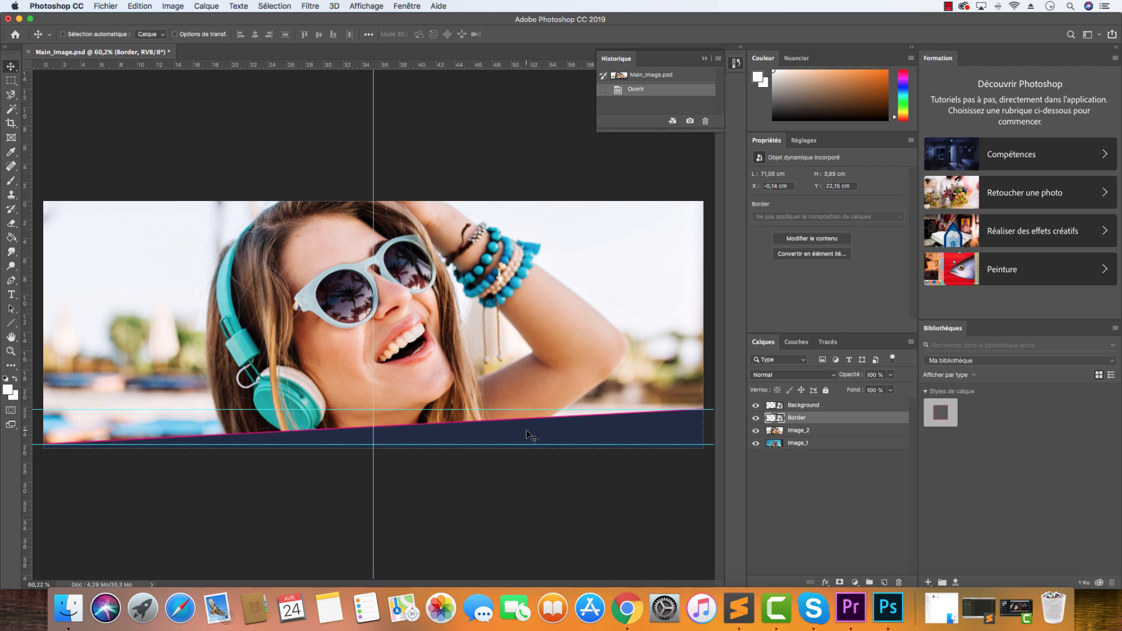
# Step: Hide the Background and Border layers and show them again to see what each adds to the image
pyautogui.click(756, 405)
pyautogui.click(755, 418)
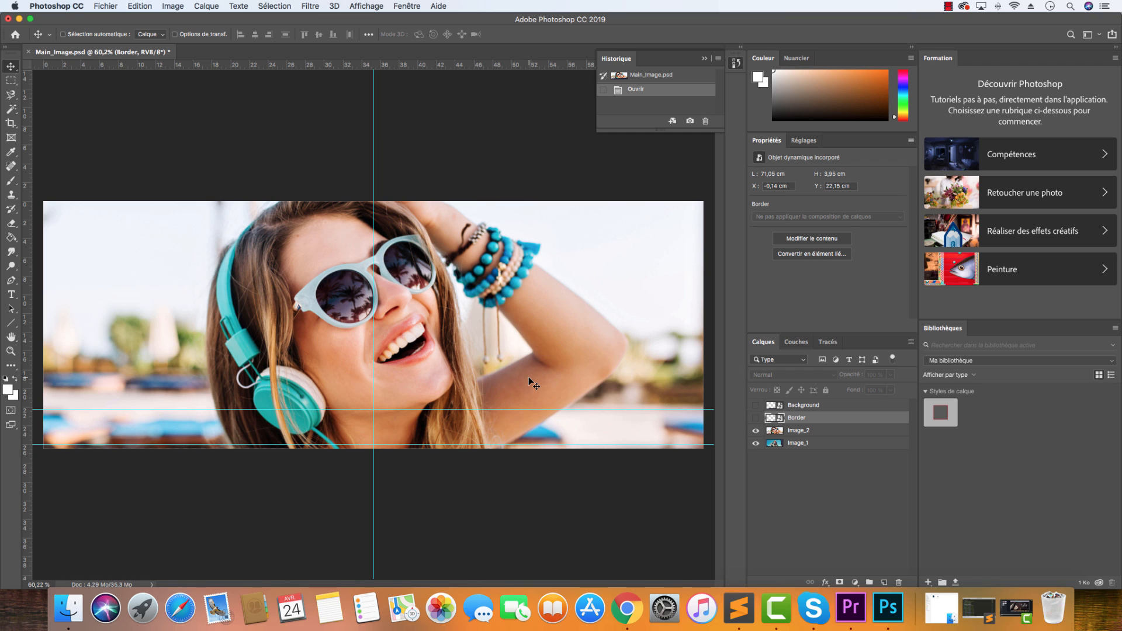
pyautogui.click(756, 418)
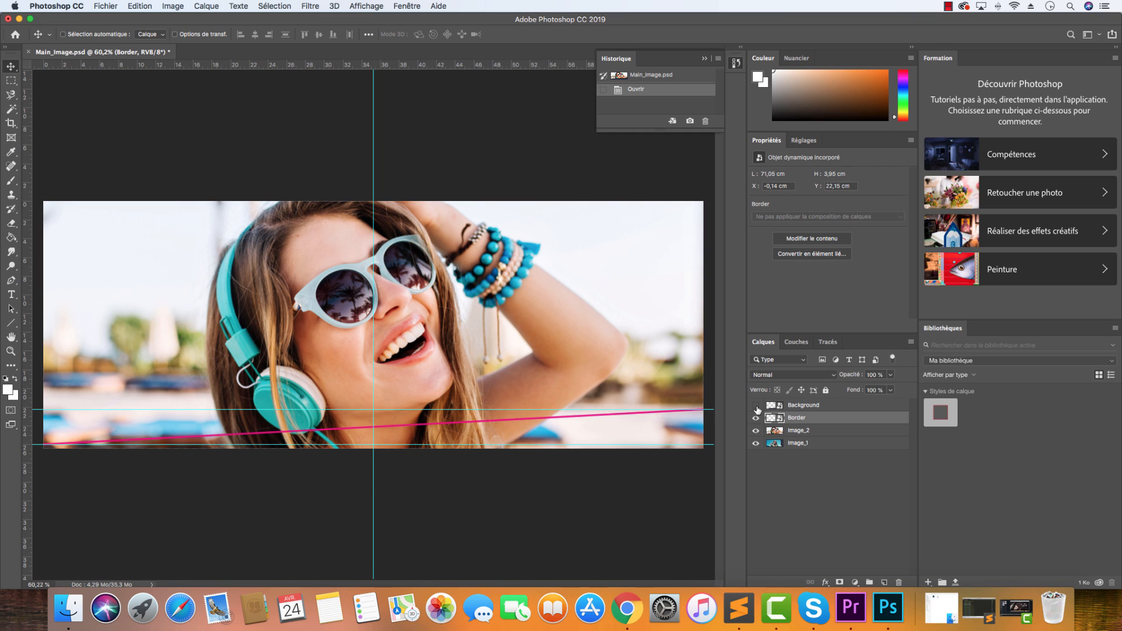
pyautogui.click(756, 406)
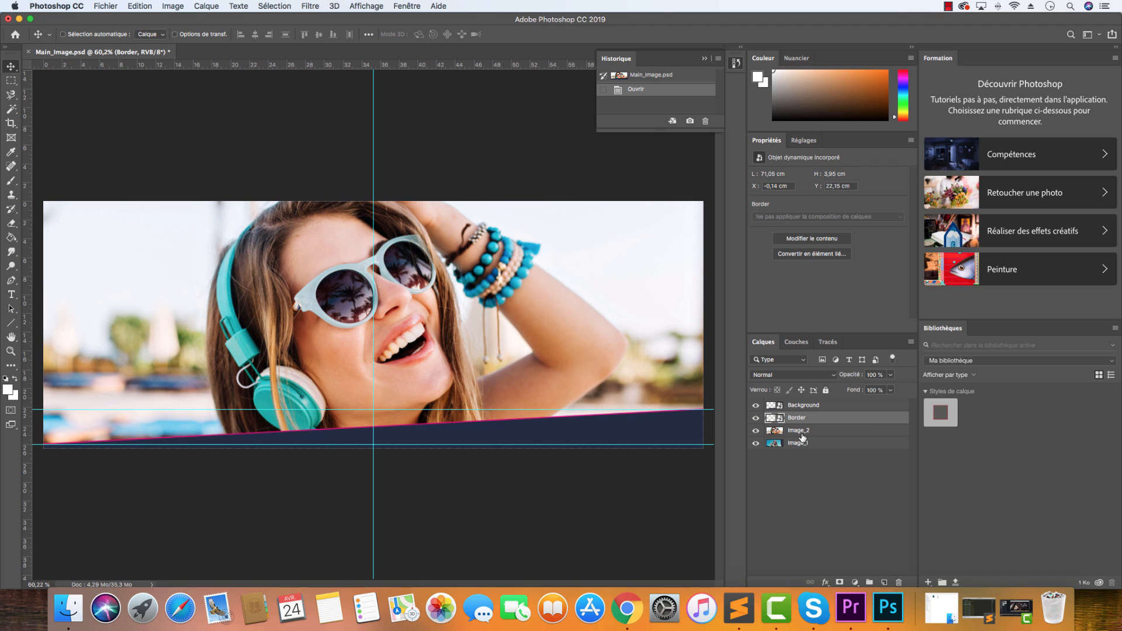
# Step: Flatten the image and set up its export as a JPG at 60% quality
pyautogui.rightClick(845, 419)
pyautogui.click(897, 453)
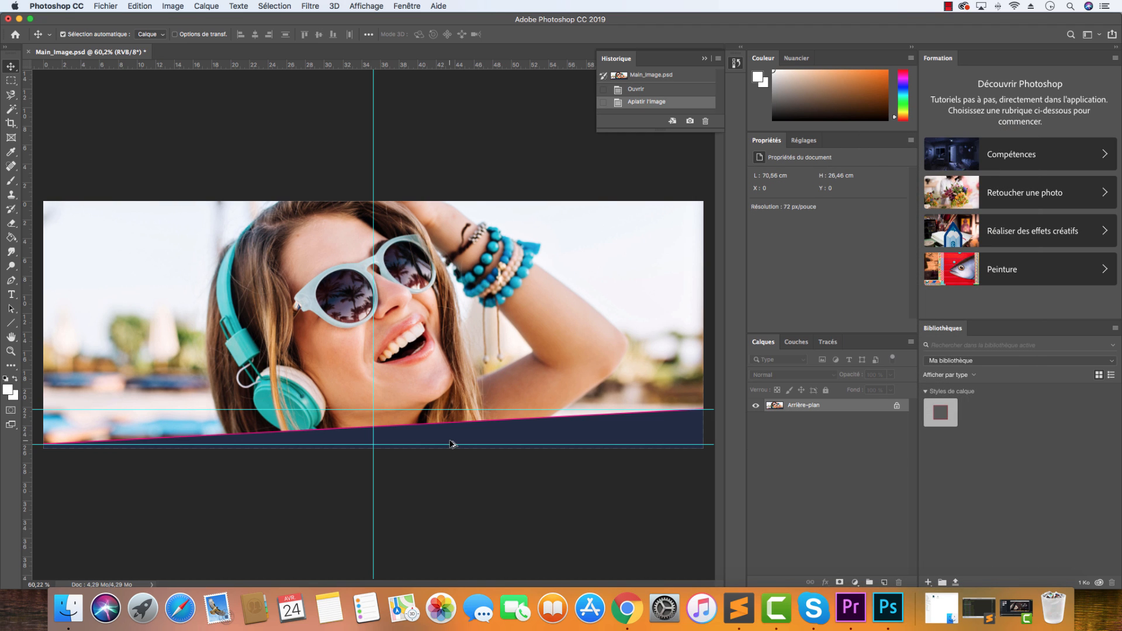
pyautogui.press('super+alt+shift+w')
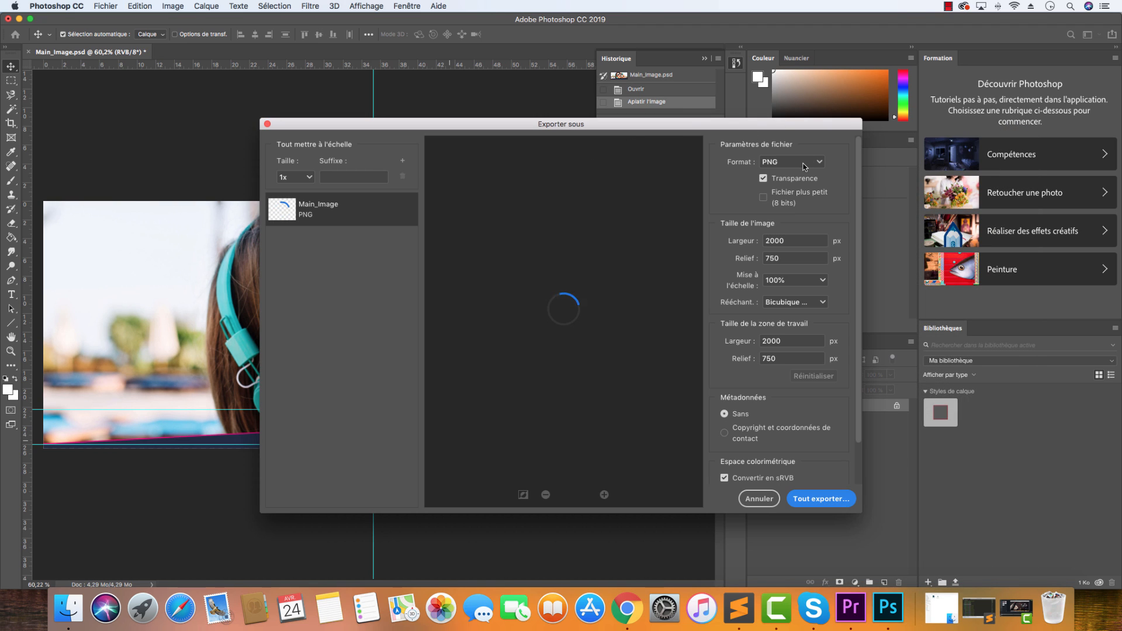
pyautogui.click(807, 162)
pyautogui.click(792, 191)
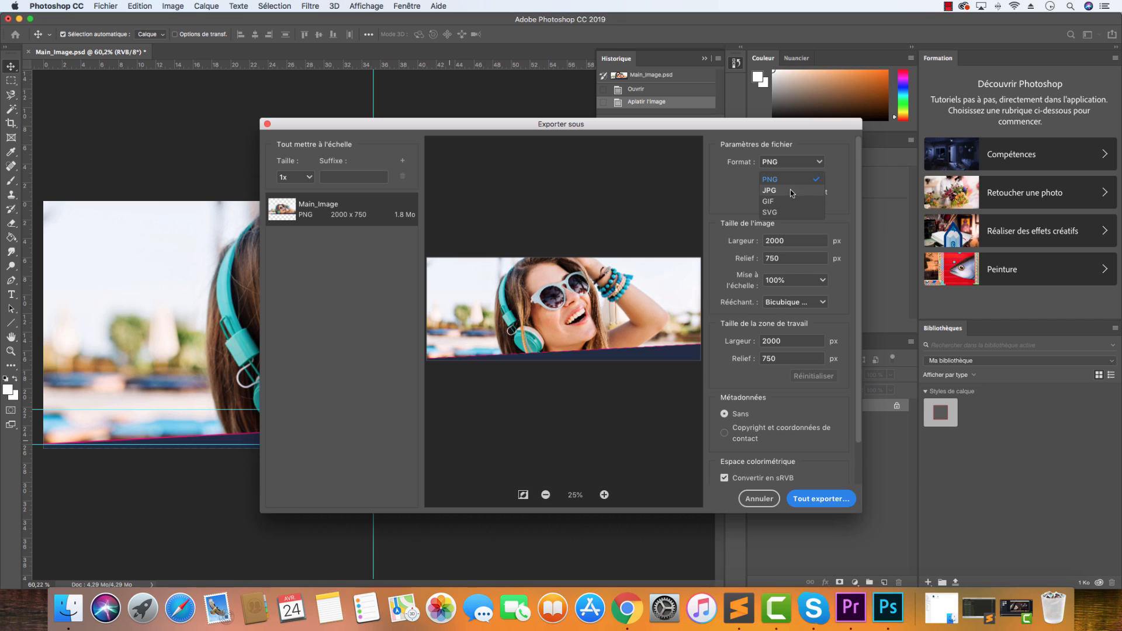
pyautogui.moveTo(774, 180); pyautogui.dragTo(719, 177)
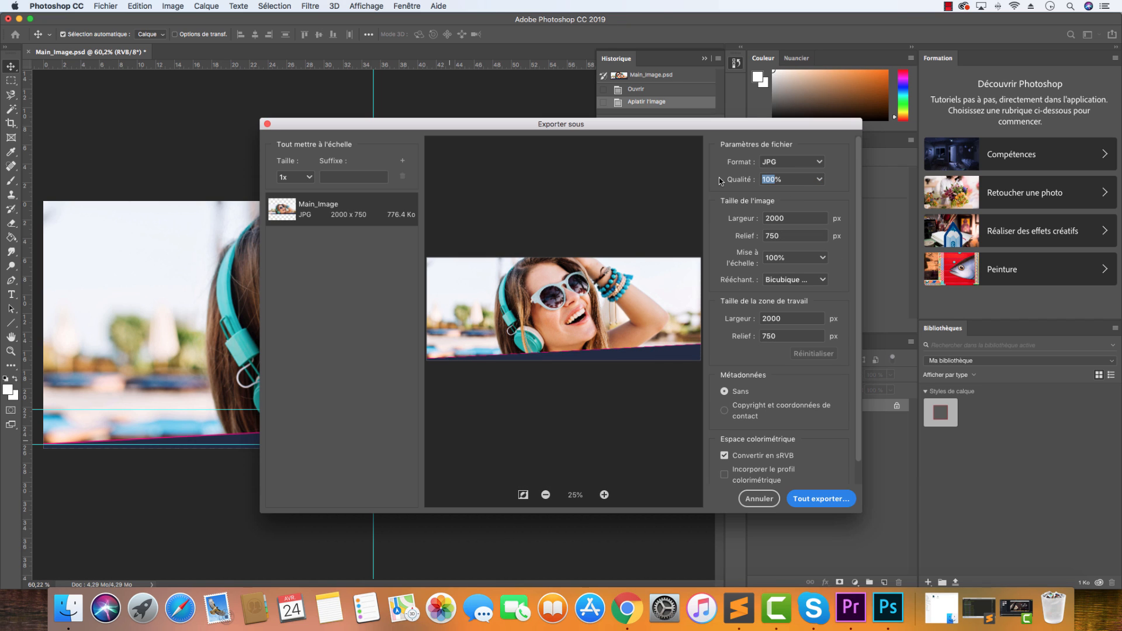
pyautogui.write('60')
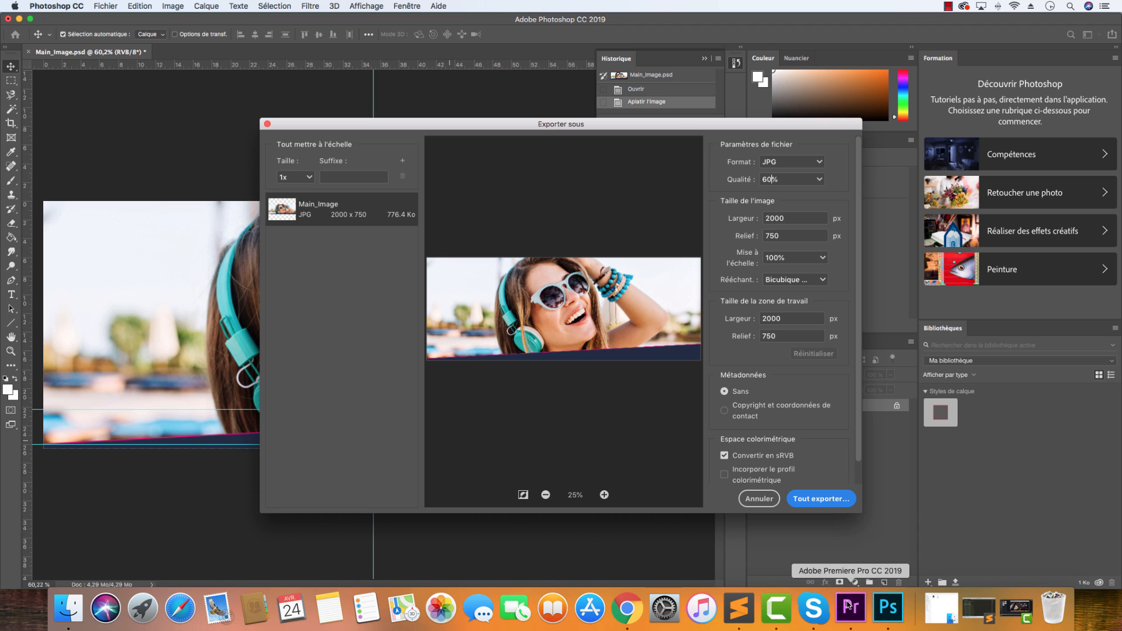
# Step: Export the image to the Desktop as Main_Image.jpg, replacing the existing file
pyautogui.click(835, 504)
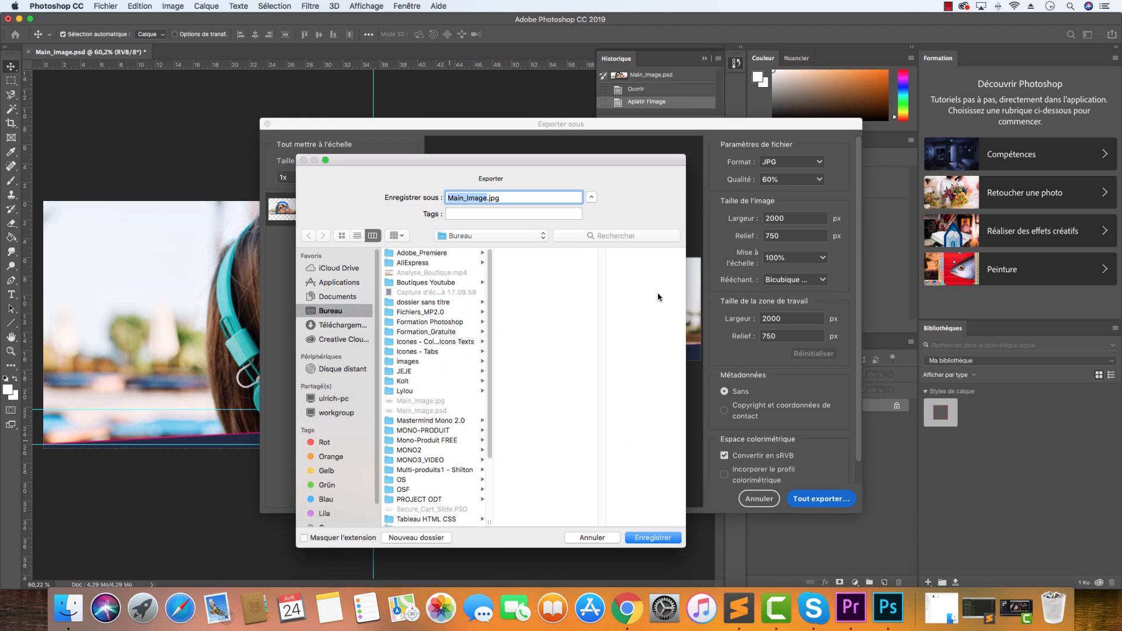
pyautogui.click(643, 539)
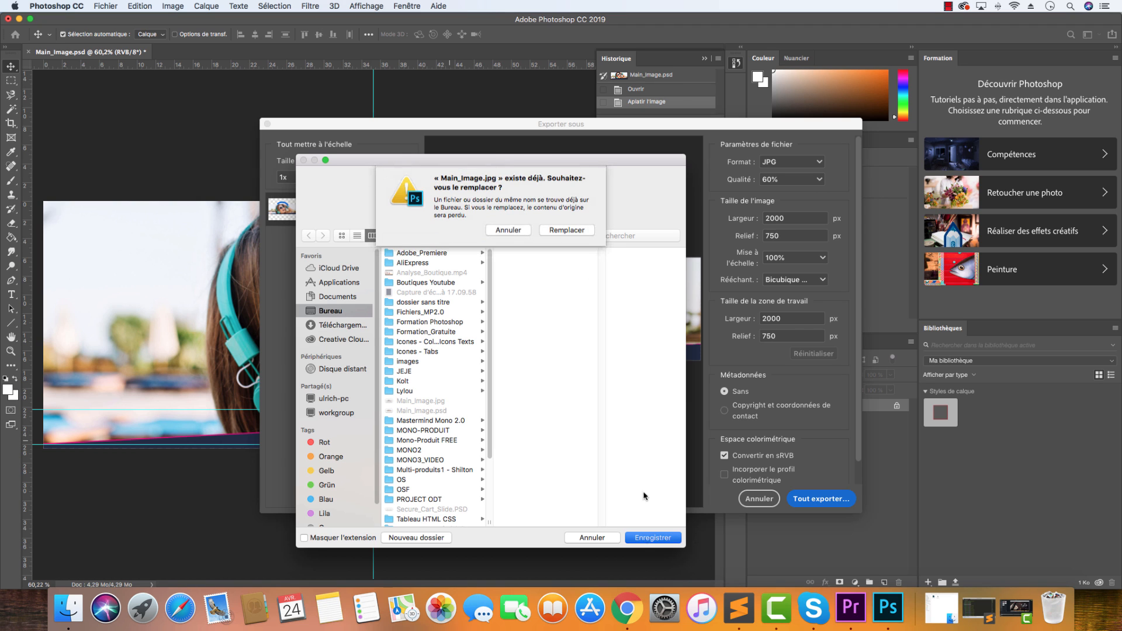
pyautogui.click(567, 231)
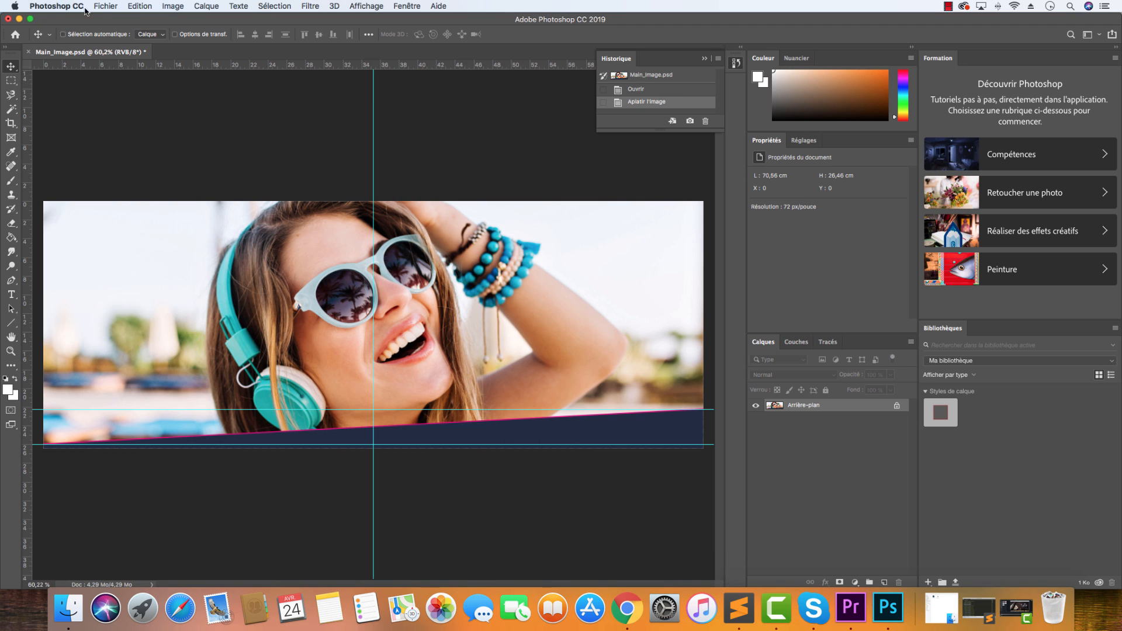
# Step: View the Web presets for a new document and close the dialog without creating one
pyautogui.click(99, 7)
pyautogui.click(117, 20)
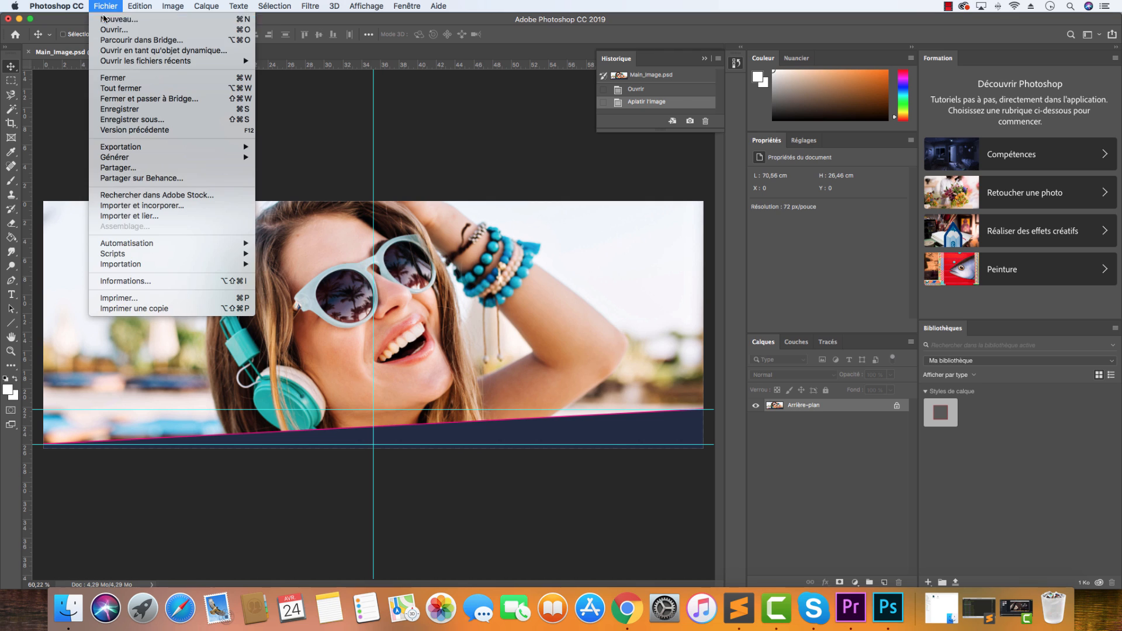
pyautogui.click(652, 166)
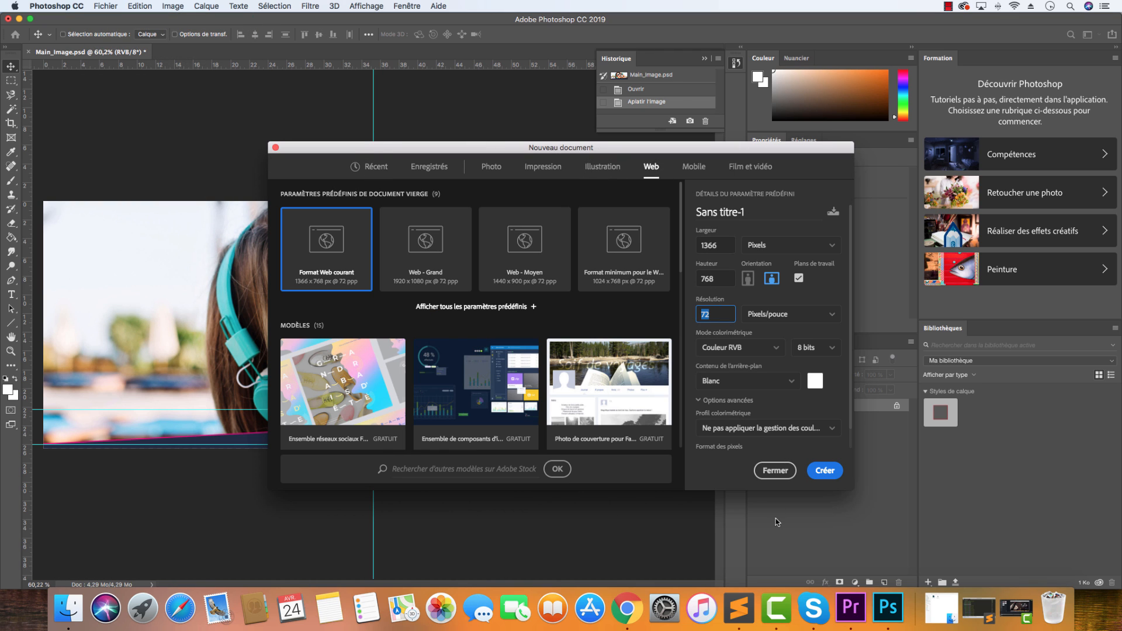
pyautogui.click(776, 471)
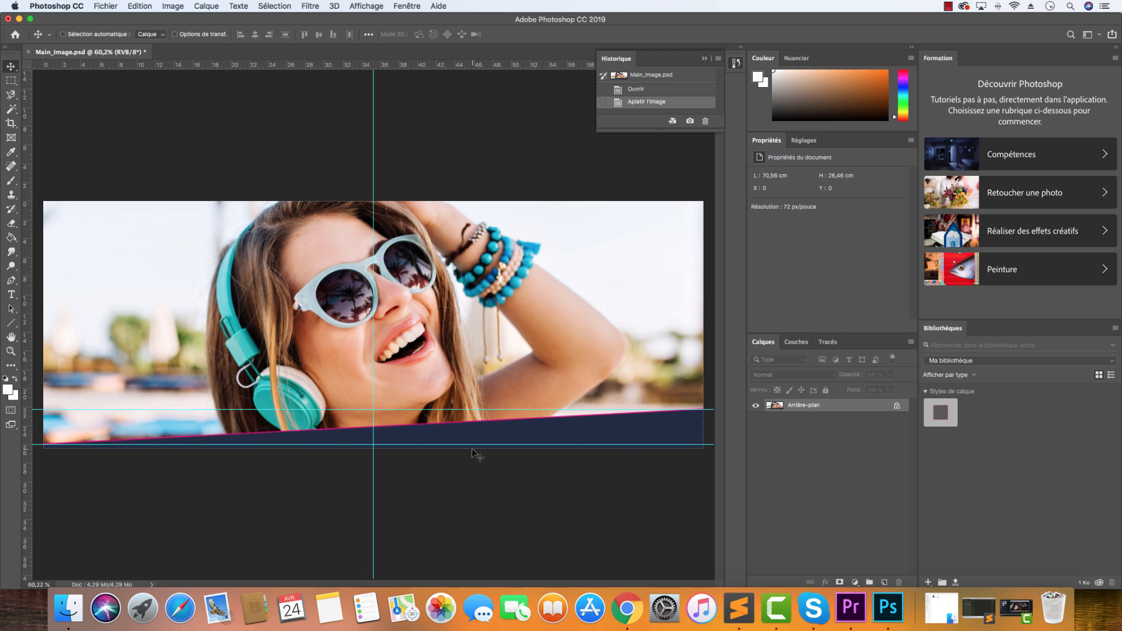
# Step: Undo the flattening, save Main_Image.psd with its layers, and minimise Photoshop to return to the Shopify theme editor
pyautogui.press('super+z')
pyautogui.press('super+s')
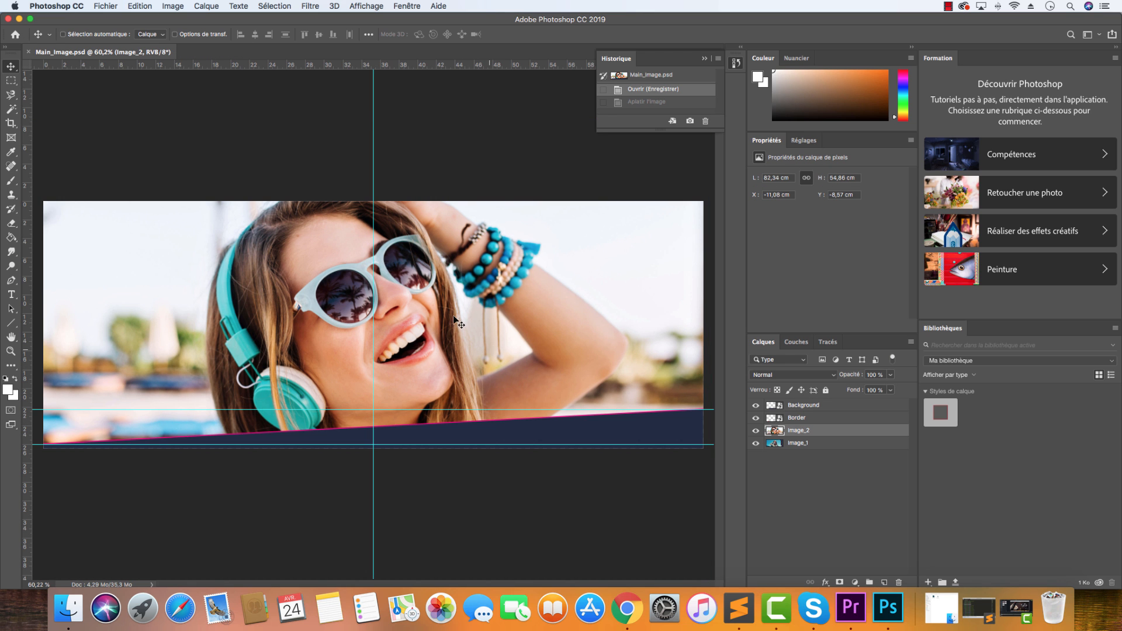
pyautogui.click(18, 18)
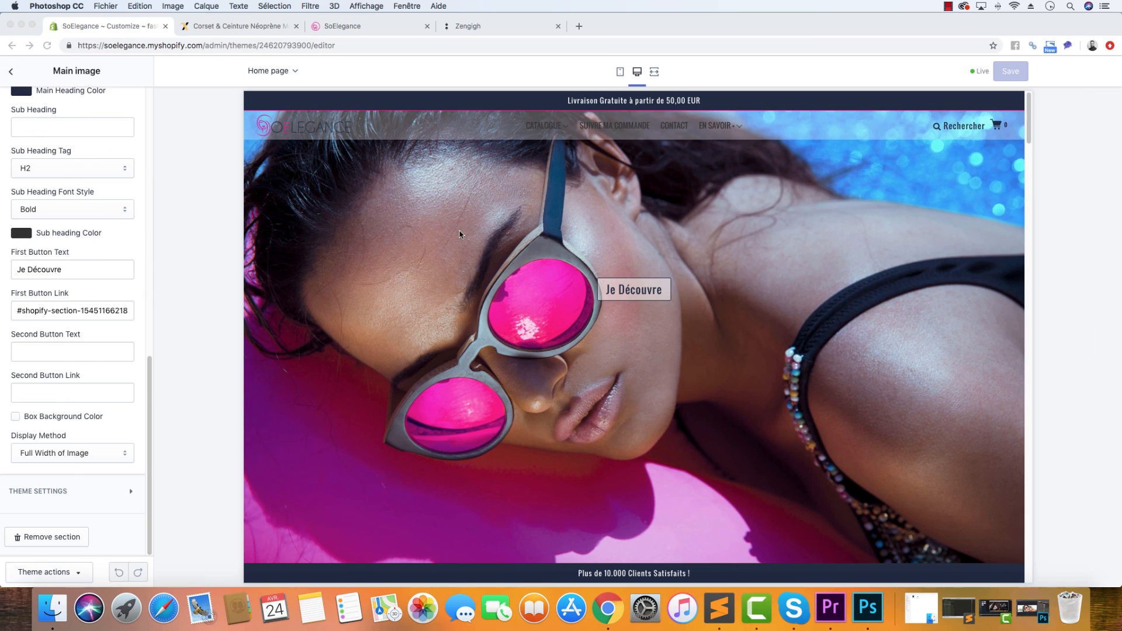
# Step: Change the Main image section's background image, picking the woman with turquoise headphones from the image library
pyautogui.scroll(10, 73, 149)
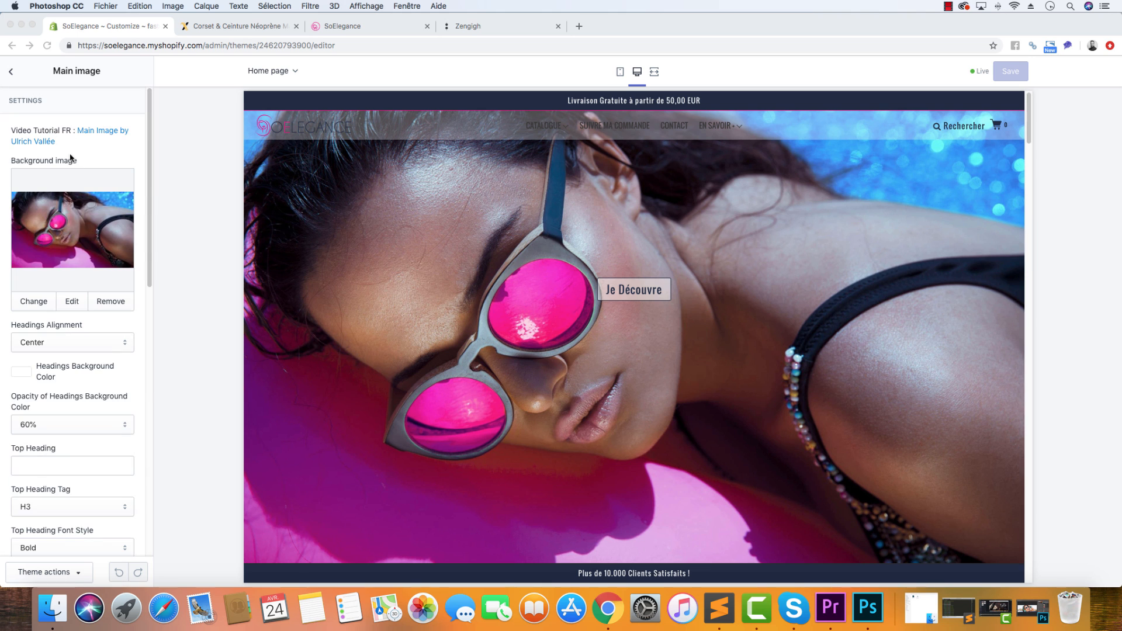
pyautogui.click(37, 302)
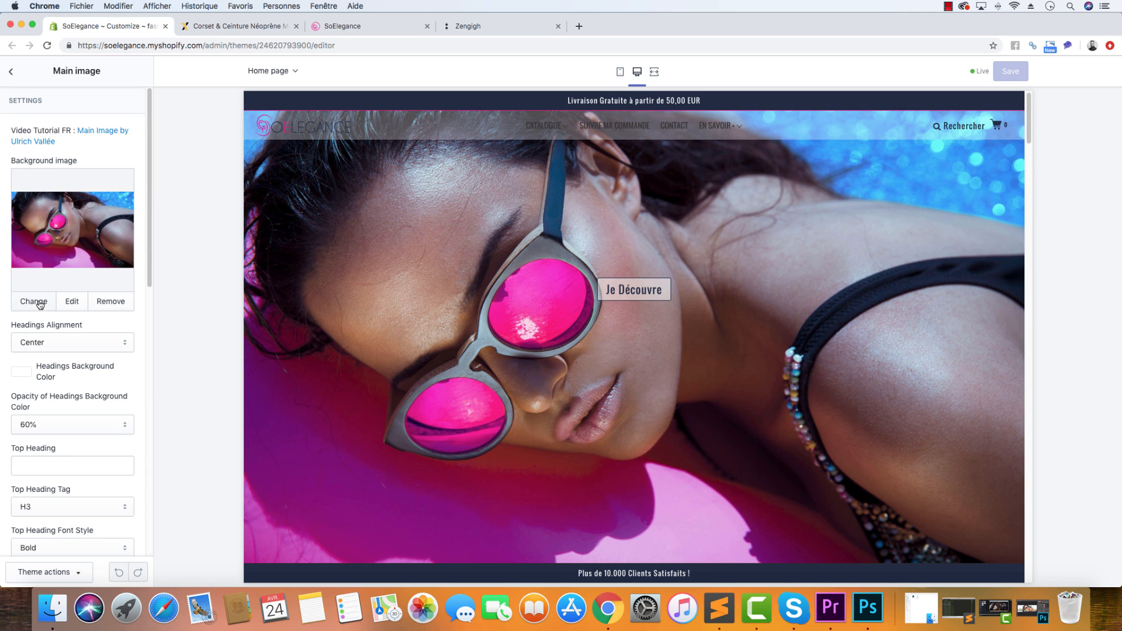
pyautogui.click(33, 301)
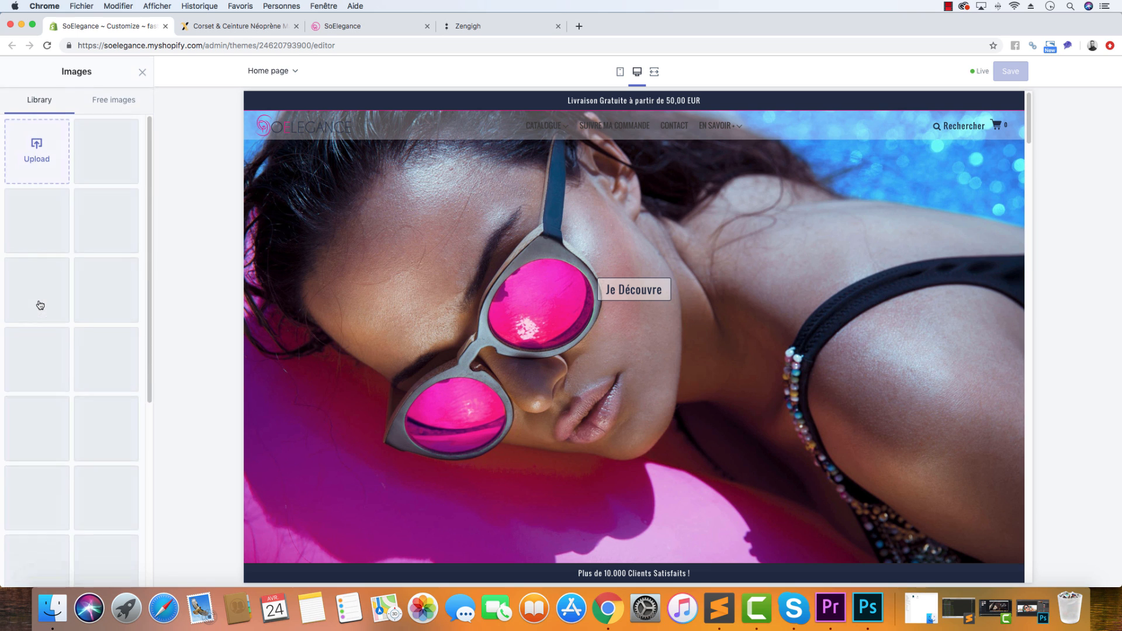
pyautogui.click(105, 154)
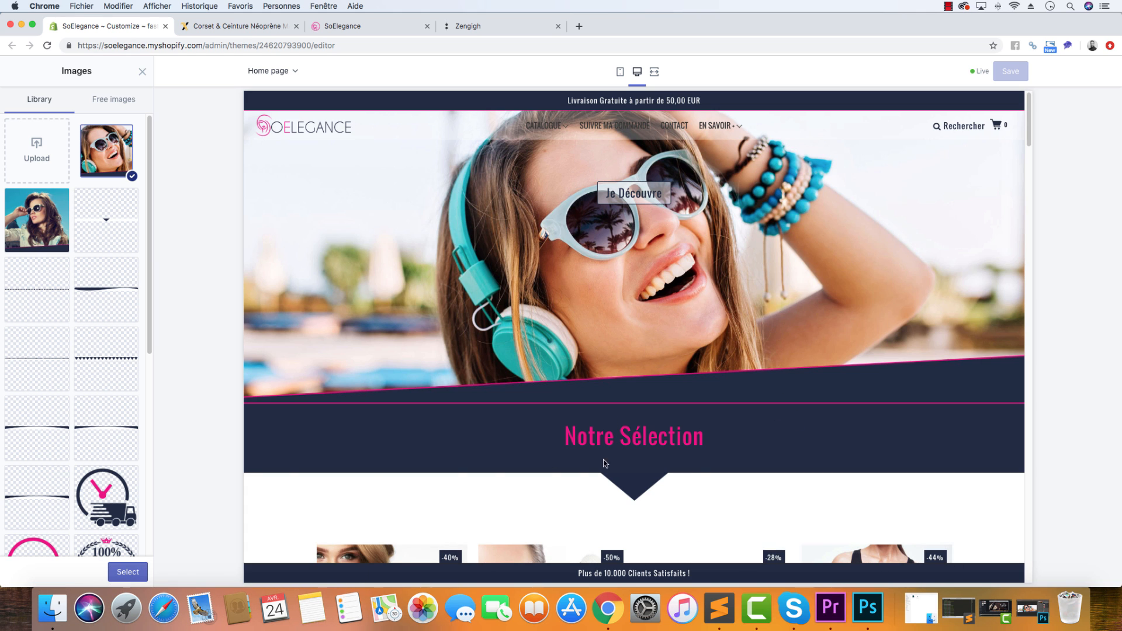
# Step: Review the heading section below the main image on the Zengigh store, and confirm the chosen background image in the theme editor
pyautogui.click(509, 27)
pyautogui.scroll(-5, 510, 261)
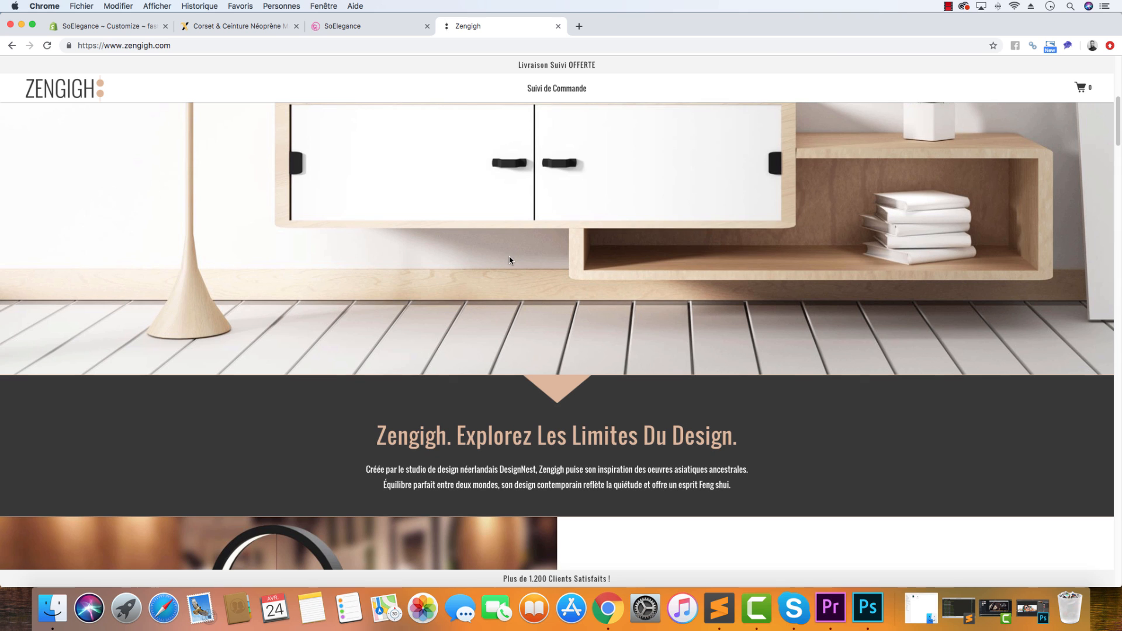
pyautogui.moveTo(762, 481); pyautogui.dragTo(445, 391)
pyautogui.click(125, 29)
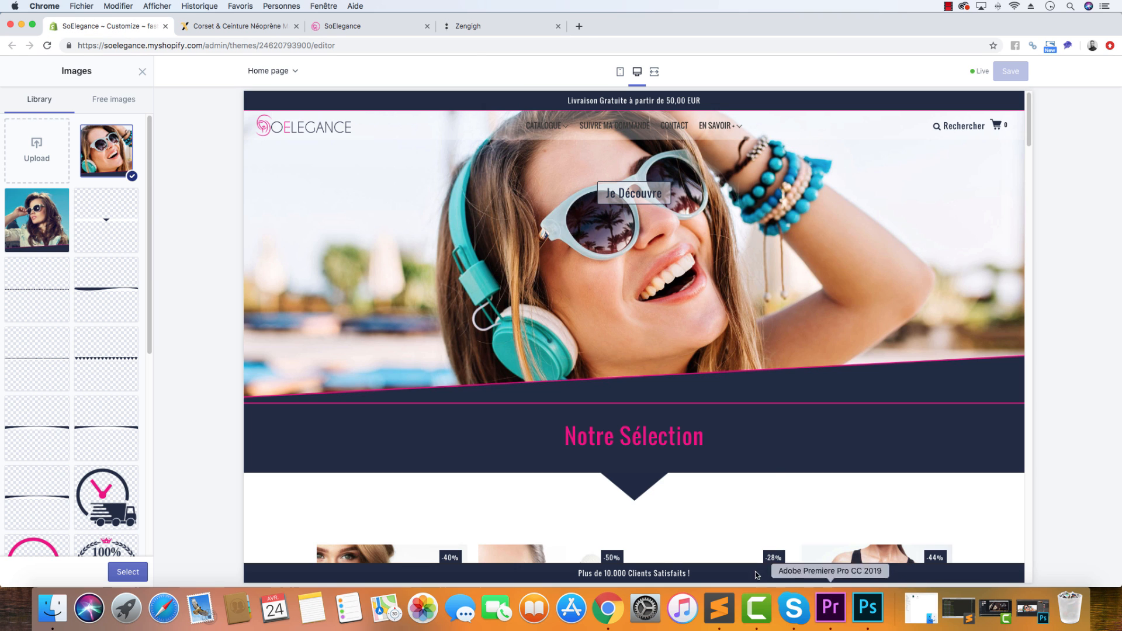
pyautogui.click(121, 573)
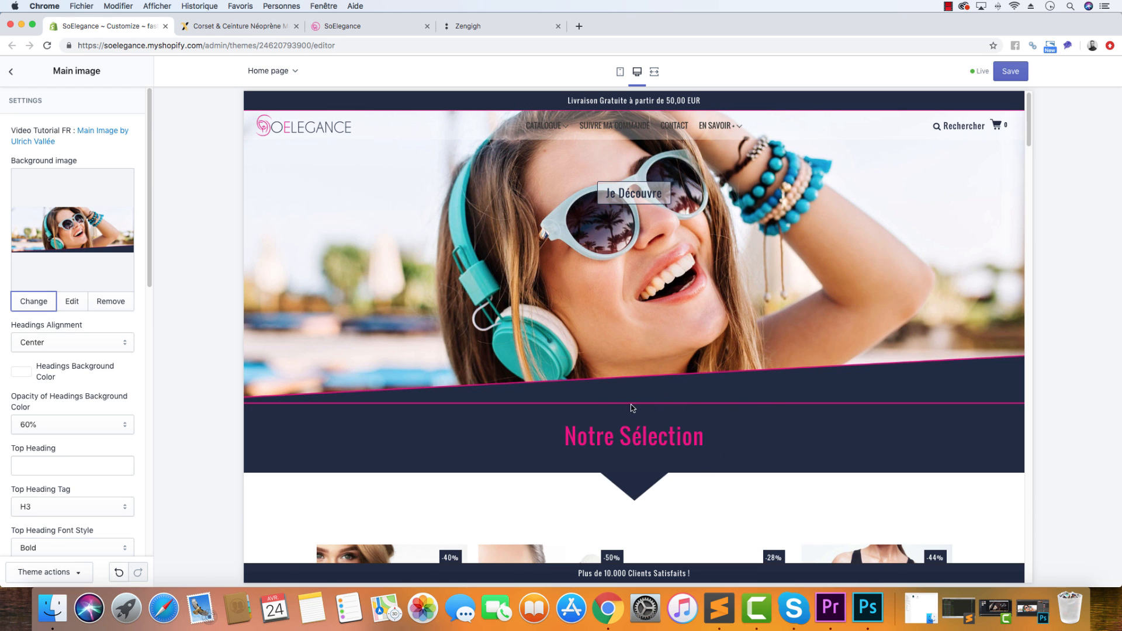
pyautogui.click(720, 605)
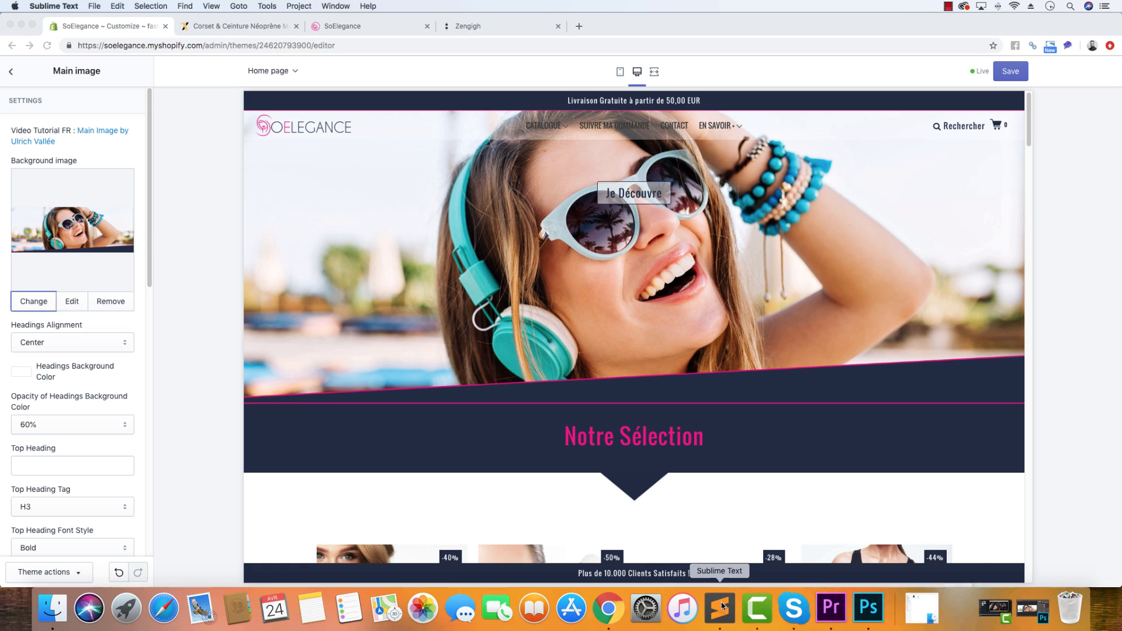
pyautogui.press('Return')
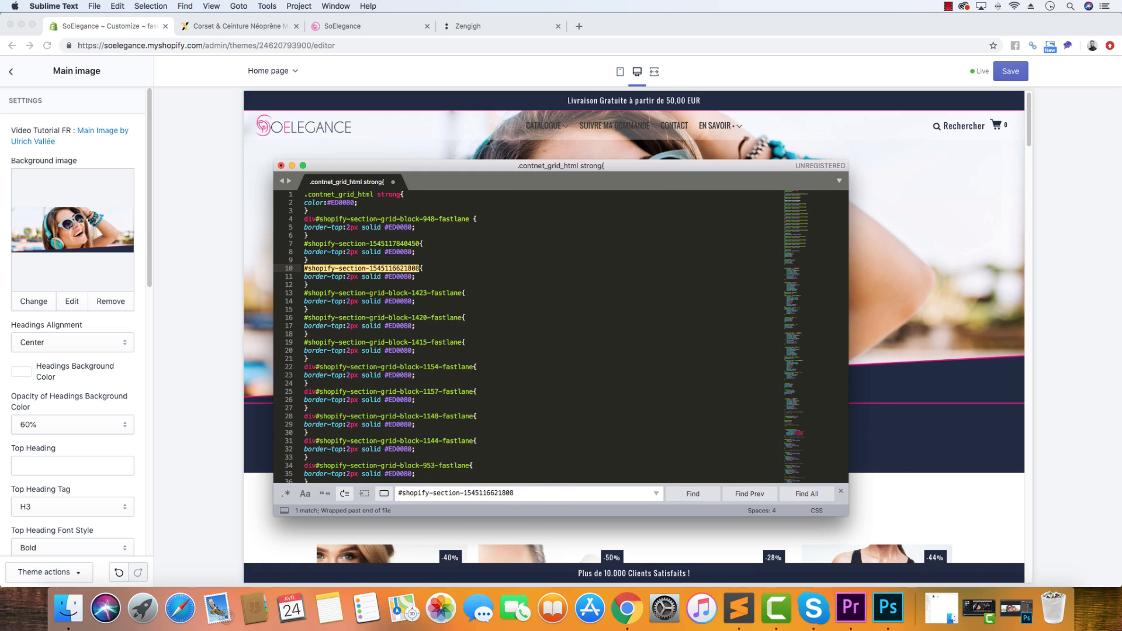
pyautogui.moveTo(303, 285); pyautogui.dragTo(303, 270)
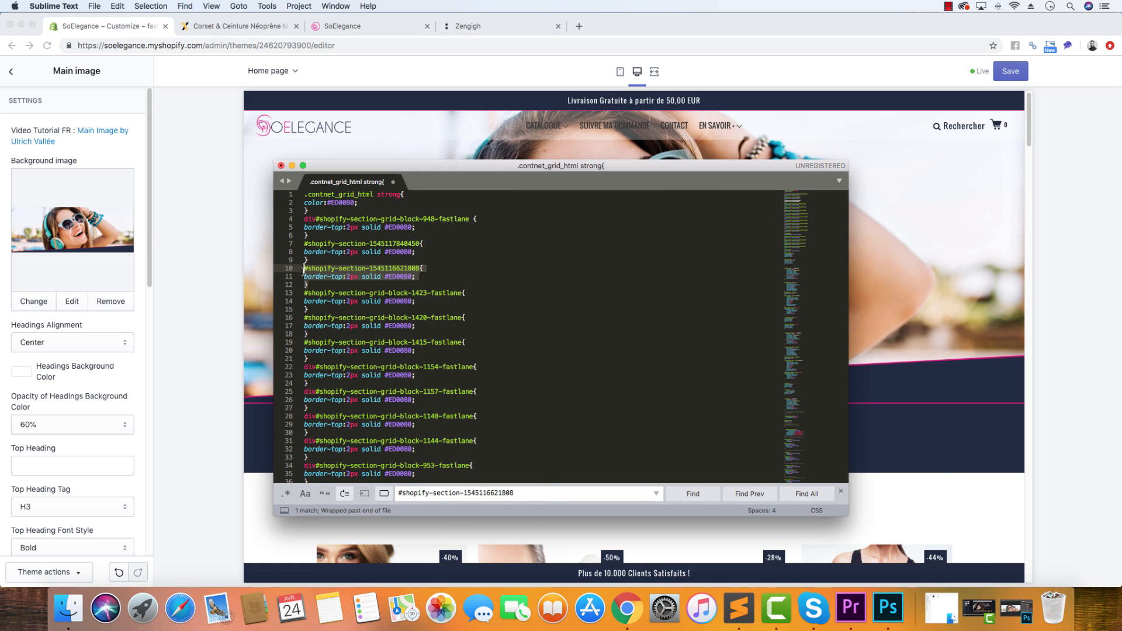
pyautogui.press('BackSpace')
pyautogui.press('BackSpace')
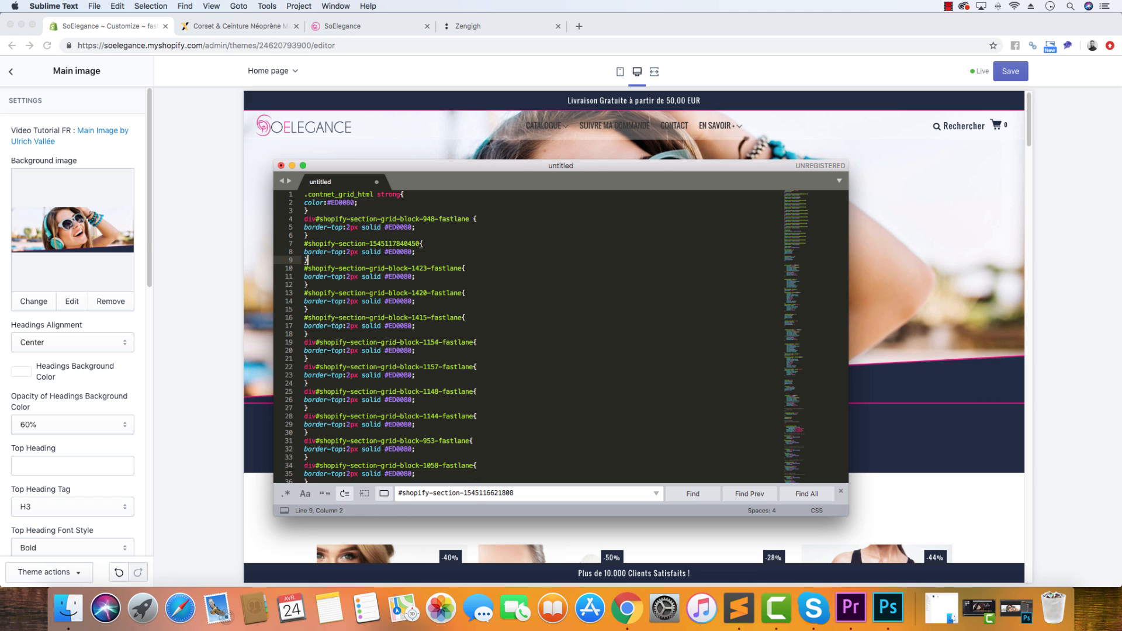
# Step: Copy the entire edited stylesheet from Sublime Text and open the Custom CSS area in the Shopify theme's General settings
pyautogui.press('super+a')
pyautogui.rightClick(378, 280)
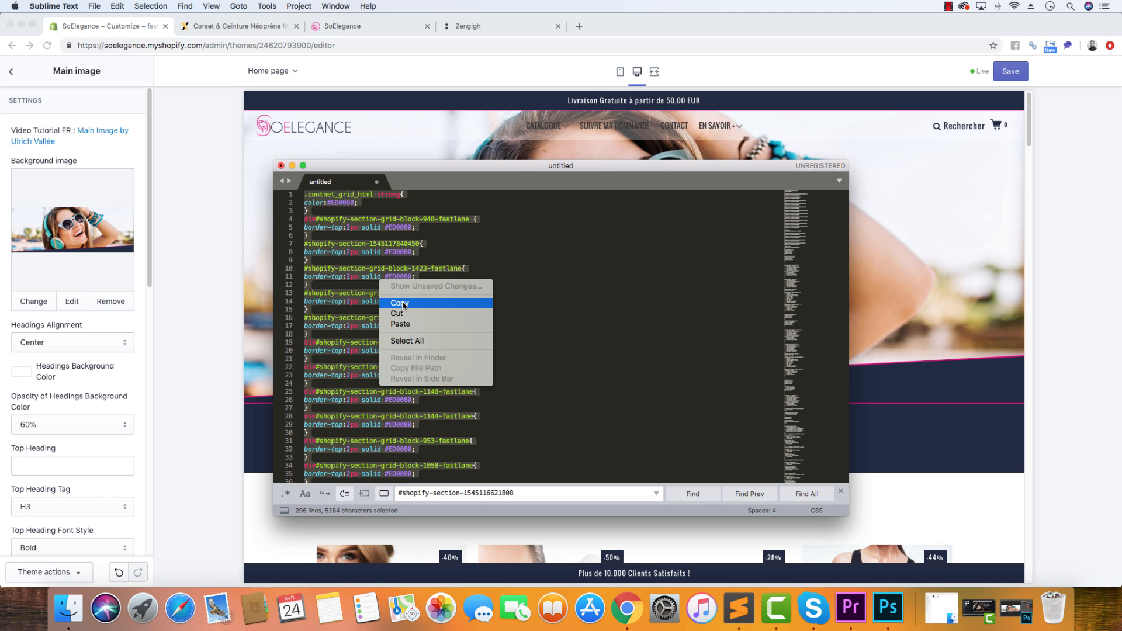
pyautogui.click(402, 301)
pyautogui.click(12, 67)
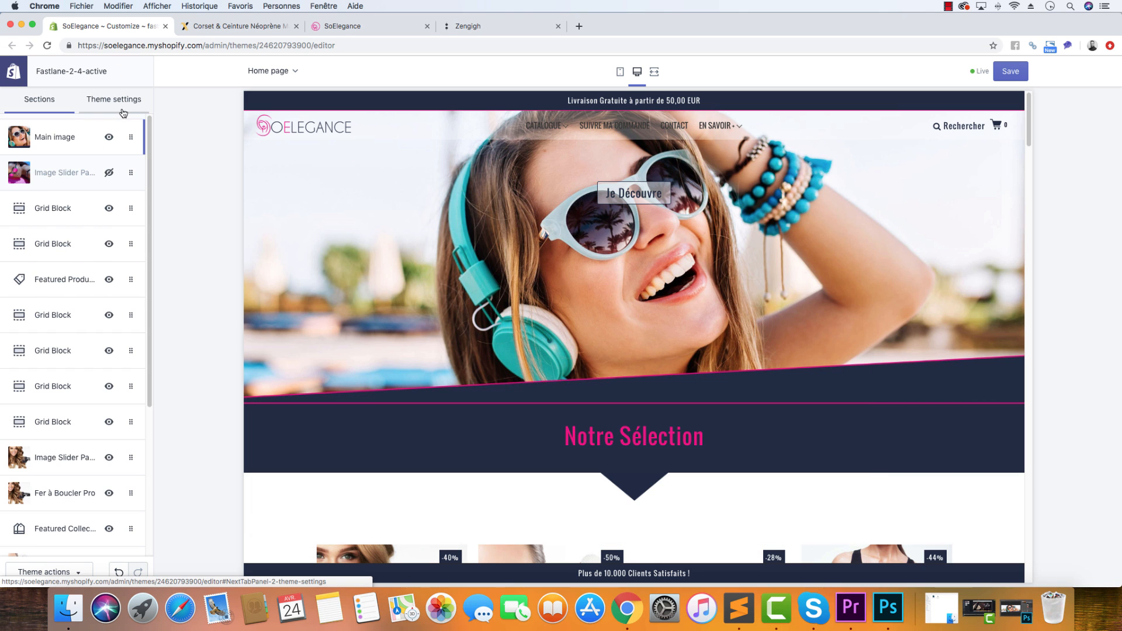
pyautogui.click(120, 102)
pyautogui.click(55, 168)
pyautogui.scroll(-10, 76, 275)
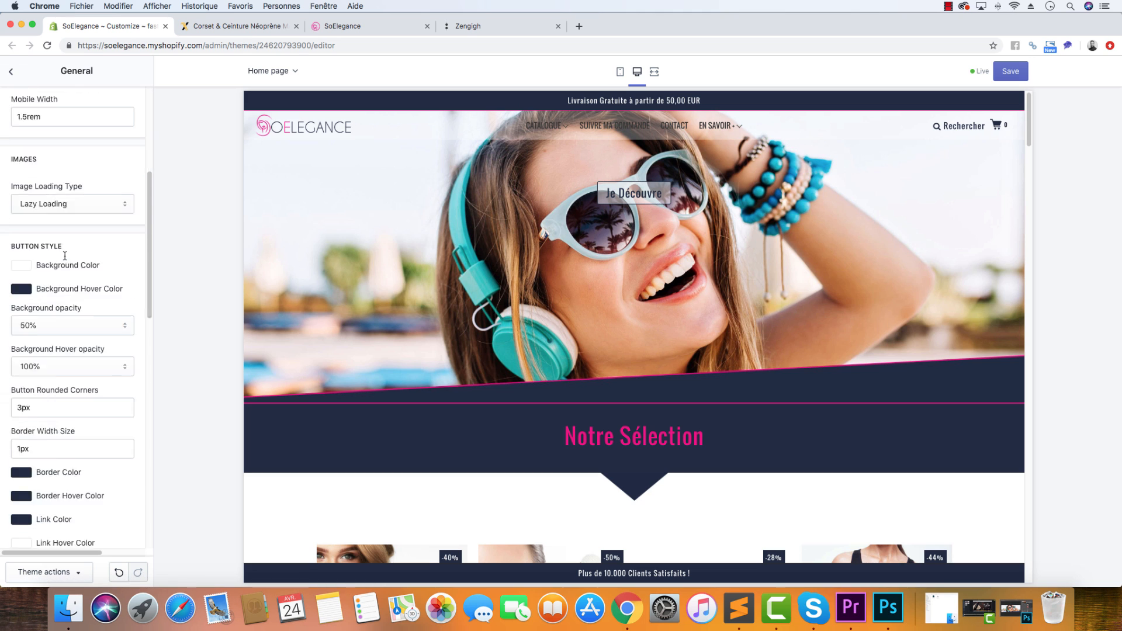
pyautogui.scroll(-5, 78, 281)
# Step: Replace the entire Custom CSS content with the copied stylesheet and save the theme
pyautogui.click(90, 512)
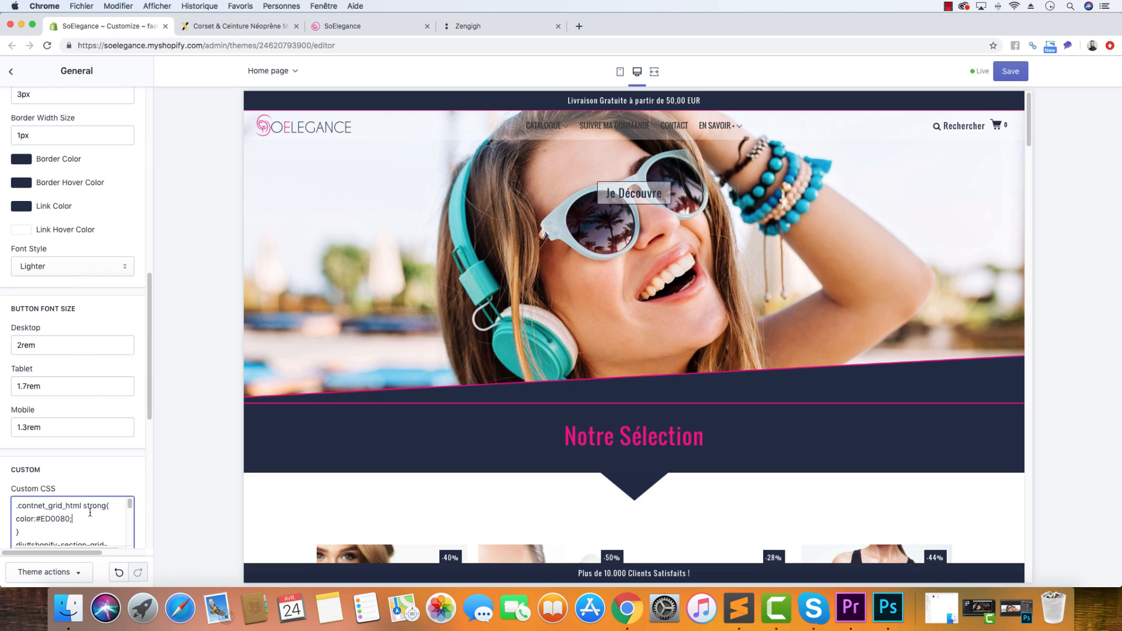
pyautogui.hotkey('ctrl', 'a')
pyautogui.press('BackSpace')
pyautogui.press('super+v')
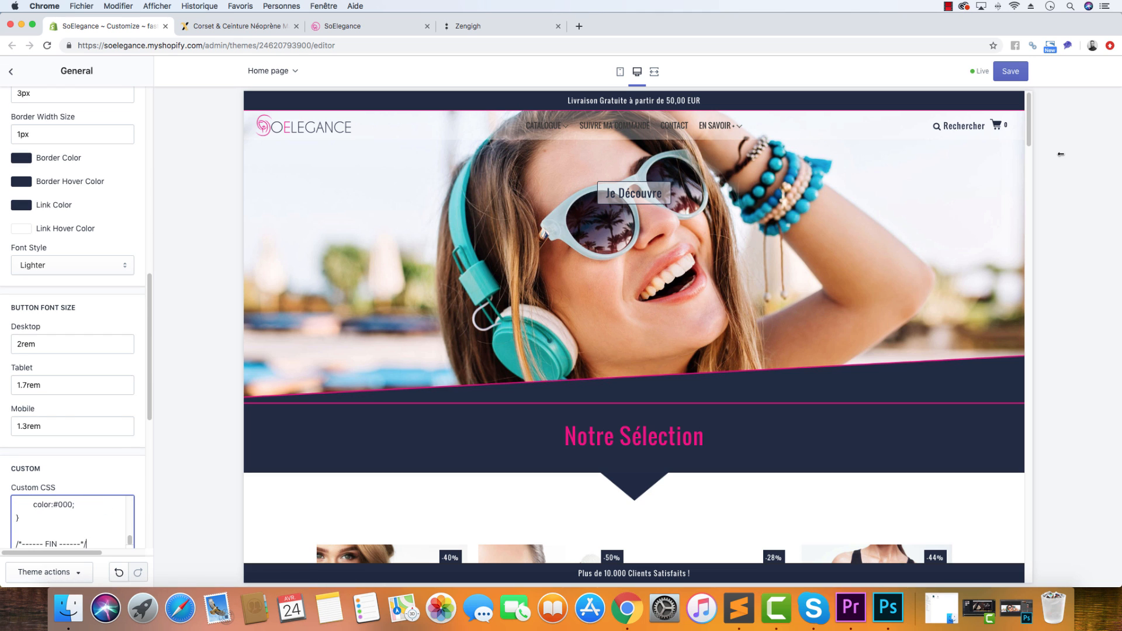
pyautogui.click(1010, 71)
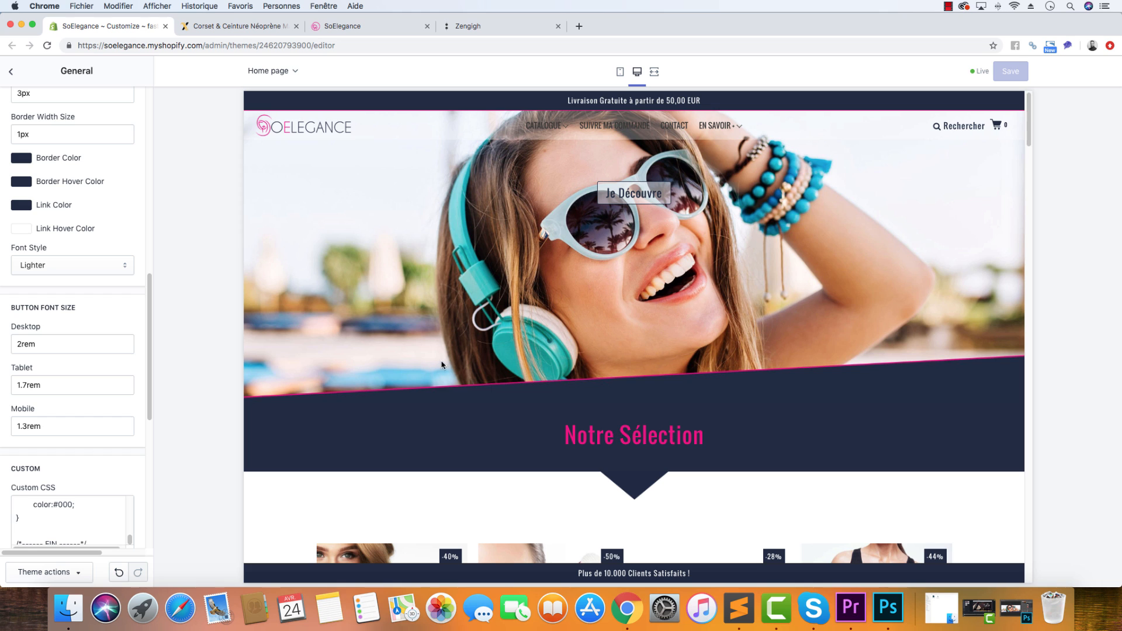
# Step: Open the first Grid Block section below the main image and set its content block's Padding Top to 20px
pyautogui.click(11, 70)
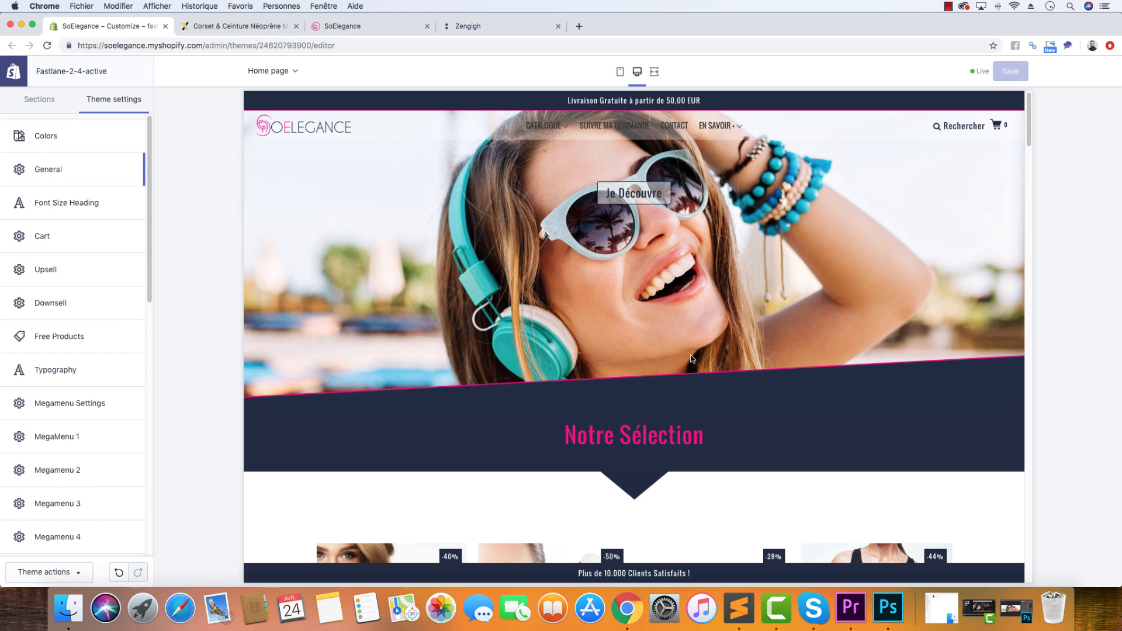
pyautogui.click(55, 102)
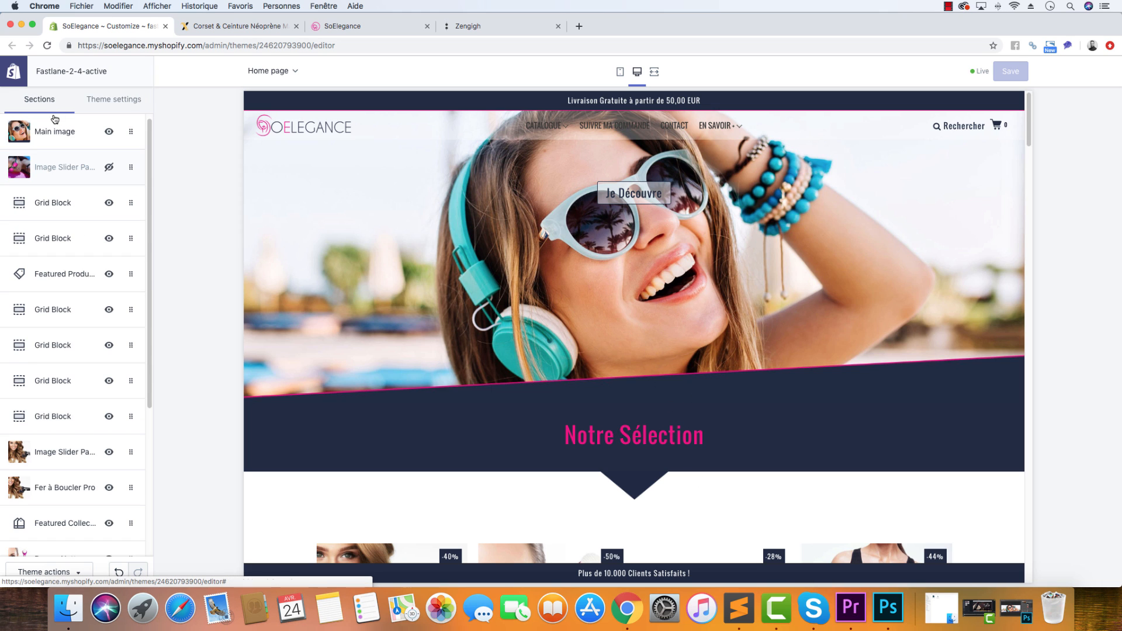
pyautogui.click(68, 196)
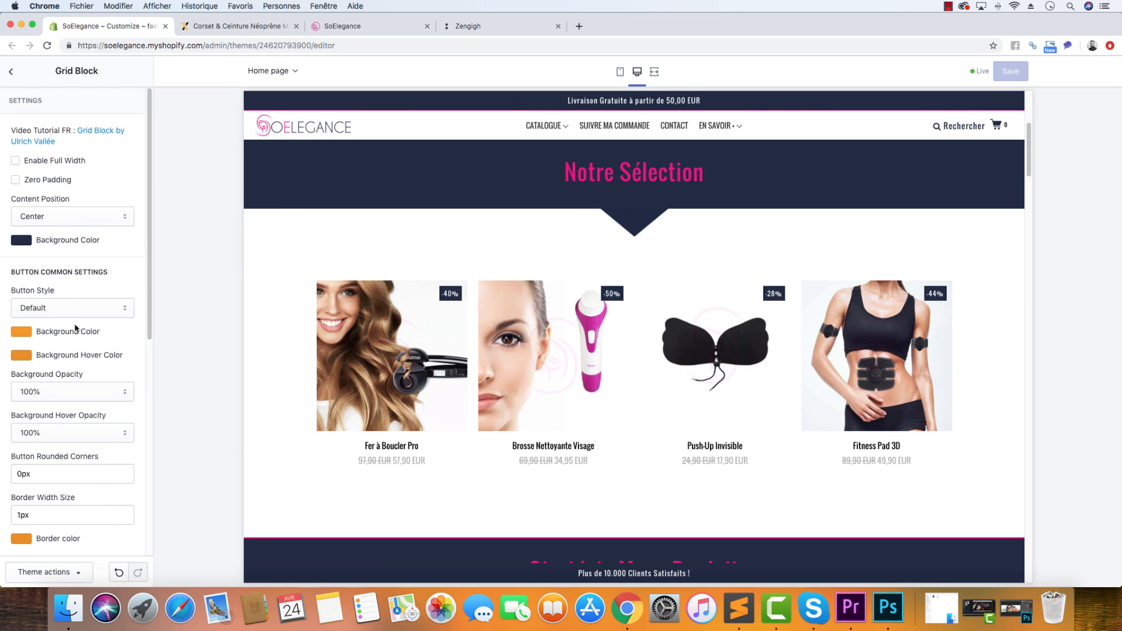
pyautogui.scroll(-7, 76, 327)
pyautogui.click(62, 454)
pyautogui.scroll(-10, 62, 455)
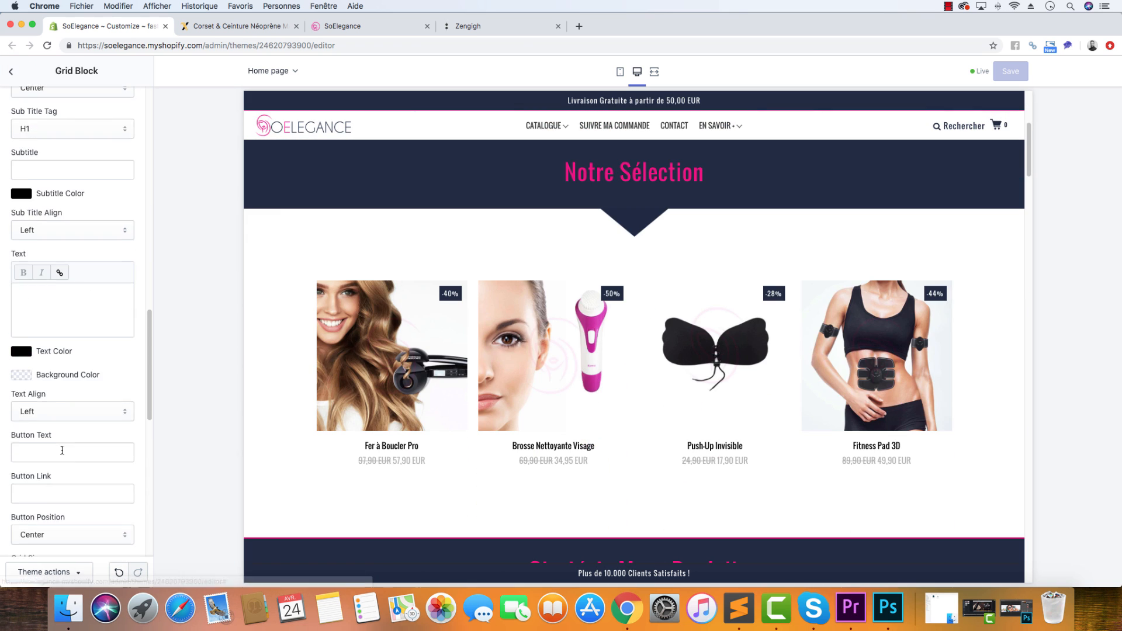
pyautogui.scroll(5, 87, 362)
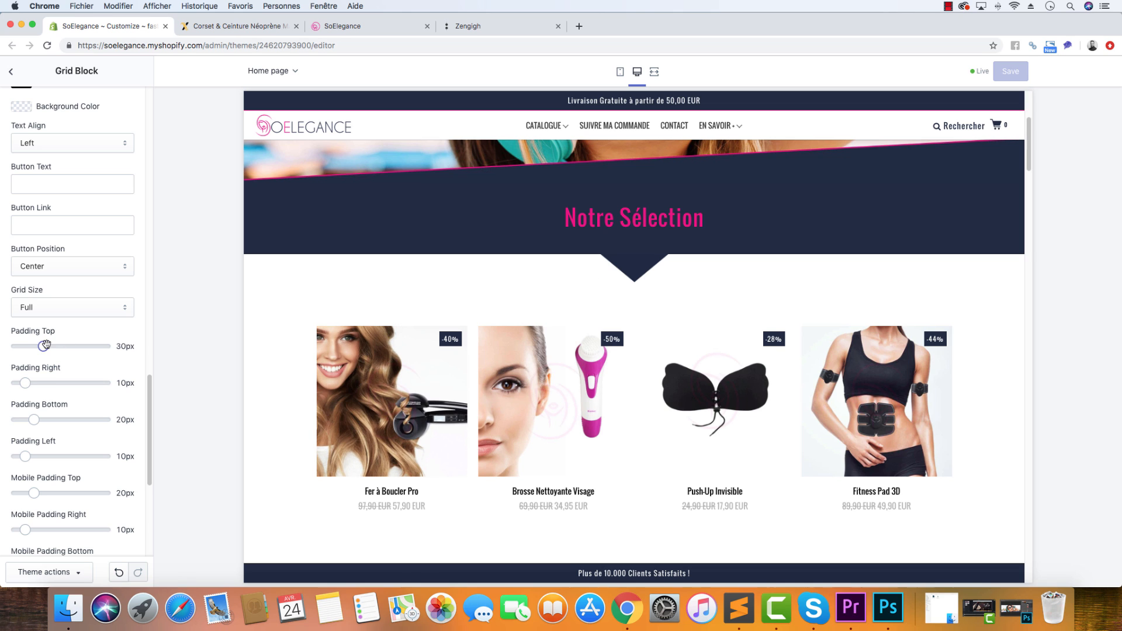
pyautogui.moveTo(43, 346); pyautogui.dragTo(34, 347)
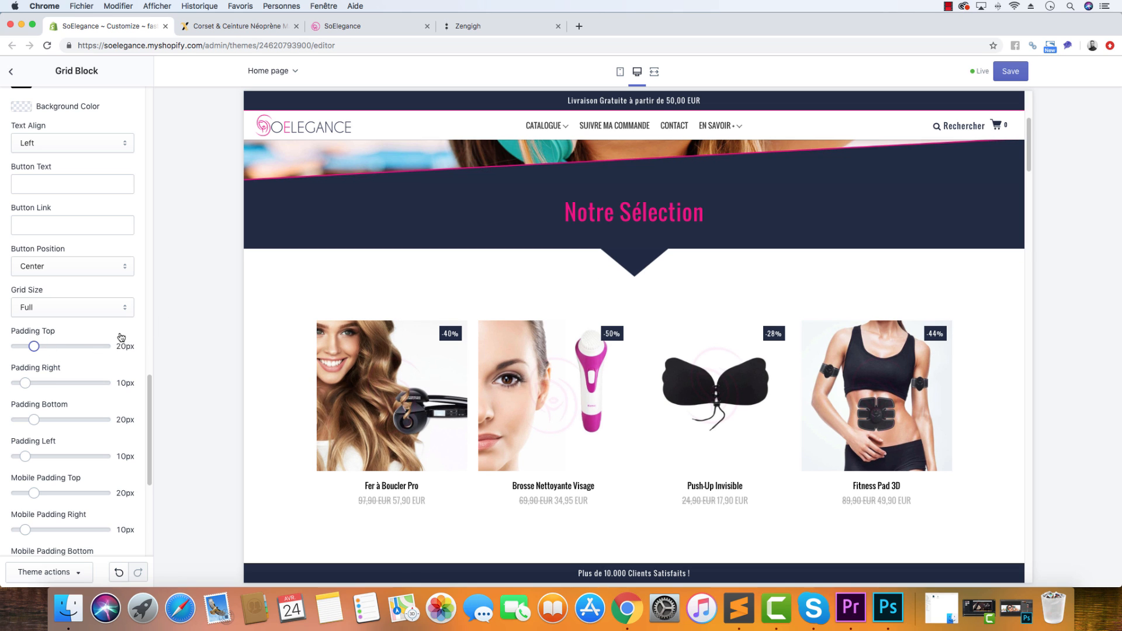
# Step: Using the mobile preview, set the block's Mobile Padding Top to 10px and Mobile Padding Bottom to 7px, and save
pyautogui.scroll(-2, 111, 432)
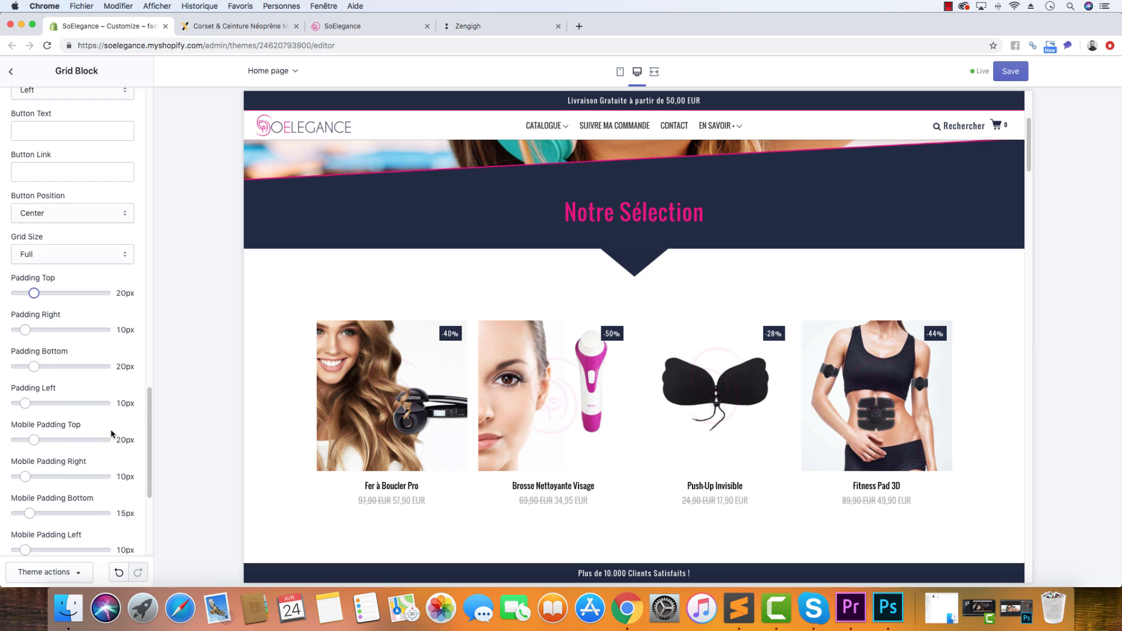
pyautogui.scroll(-1, 111, 433)
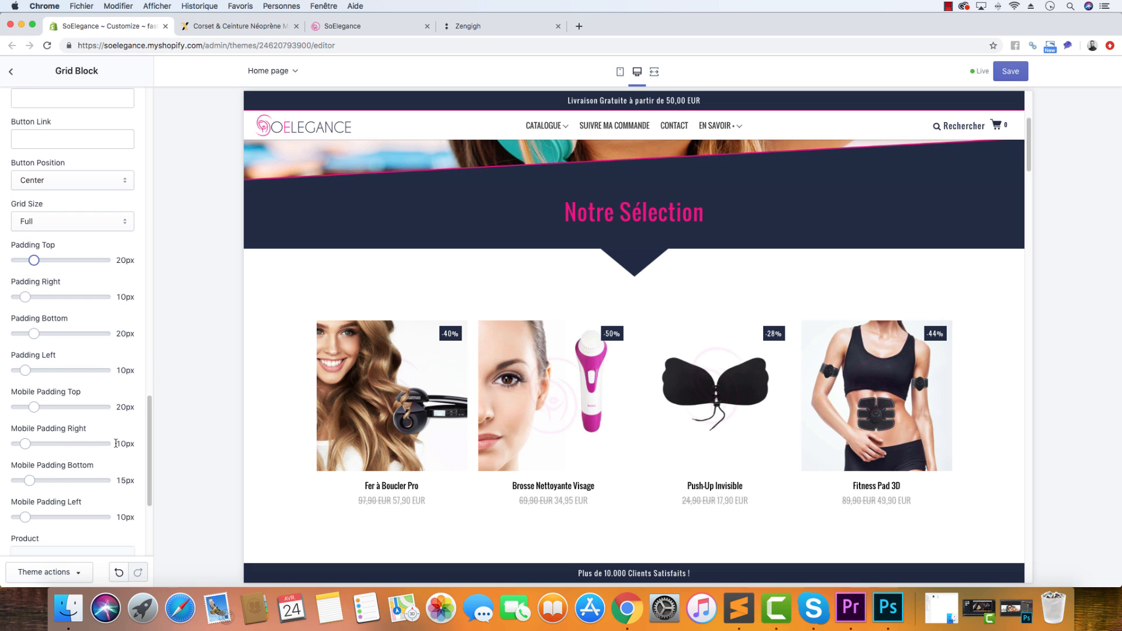
pyautogui.click(620, 71)
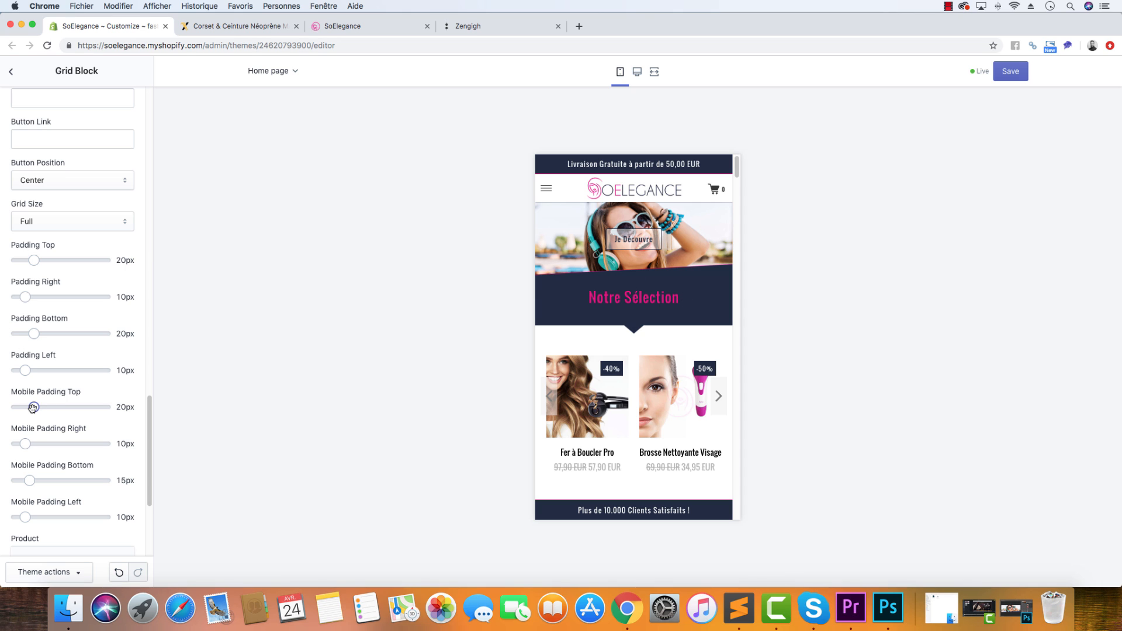
pyautogui.moveTo(33, 408); pyautogui.dragTo(24, 407)
pyautogui.moveTo(29, 480); pyautogui.dragTo(22, 481)
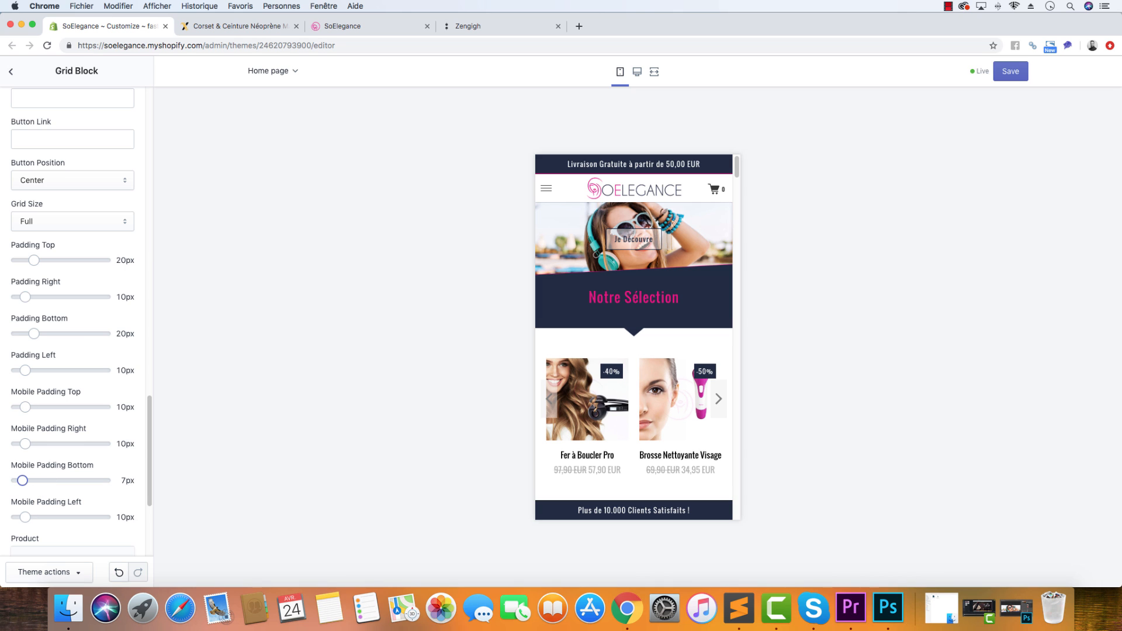
pyautogui.click(1010, 75)
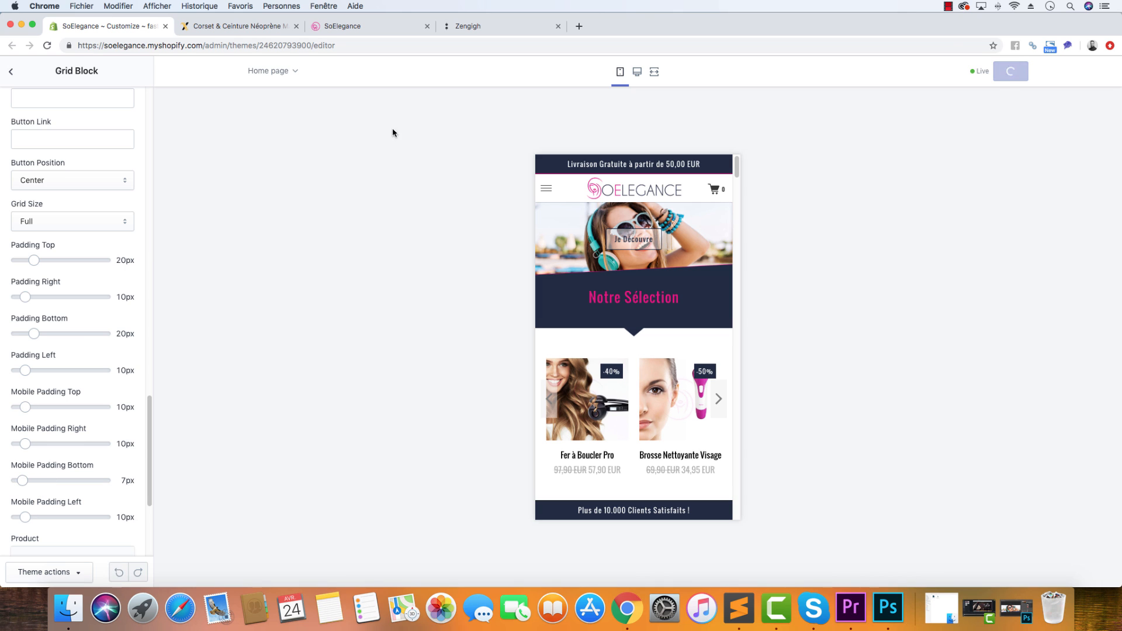
# Step: Compare the spacing around the Notre Sélection heading in the desktop and mobile previews
pyautogui.click(636, 72)
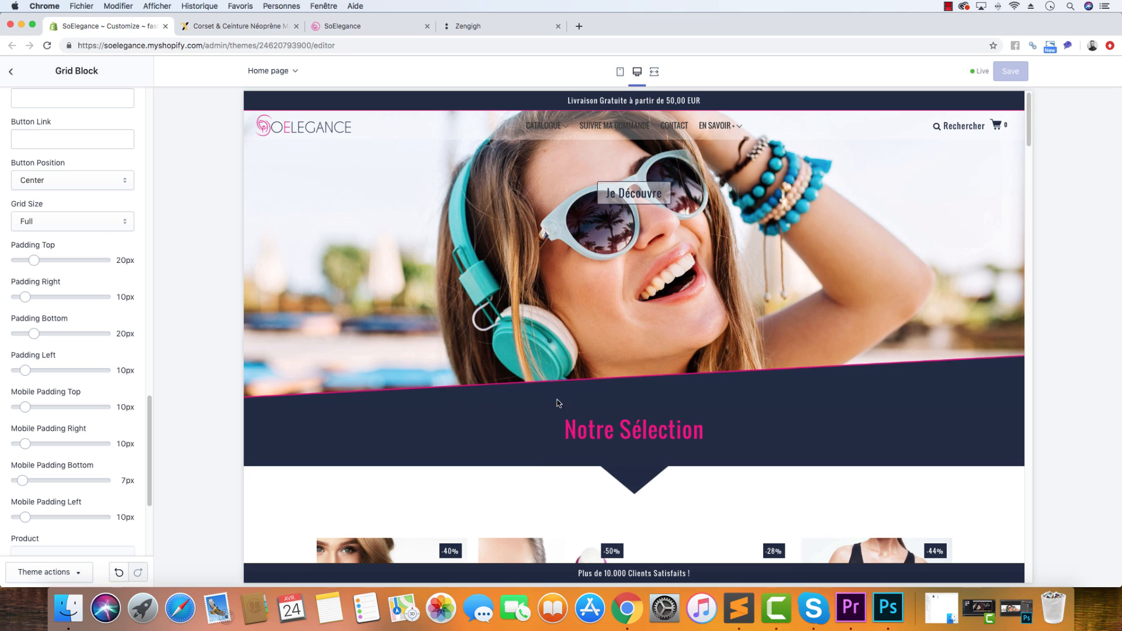
pyautogui.click(622, 72)
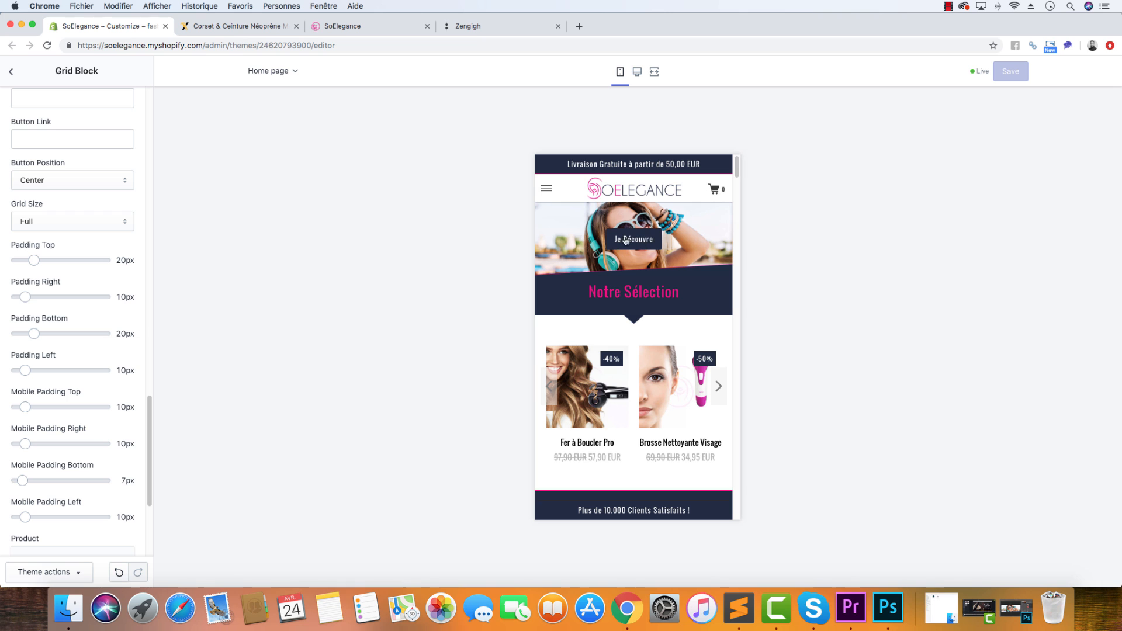
pyautogui.click(638, 72)
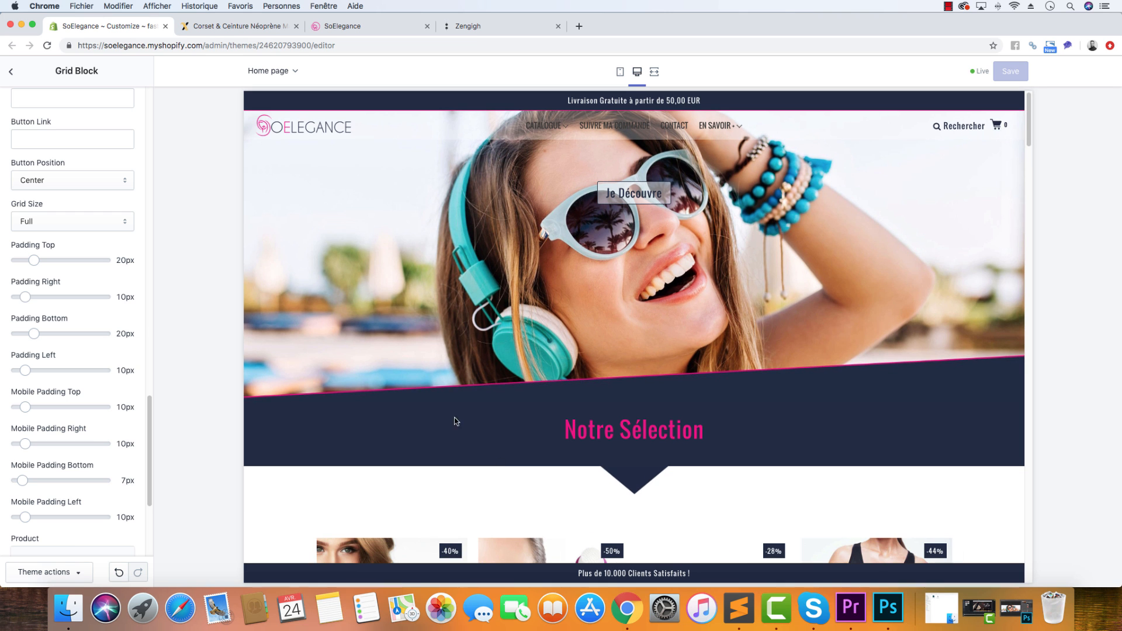
# Step: Clear the First Button Text and First Button Link of the Main image section and save the theme
pyautogui.click(10, 73)
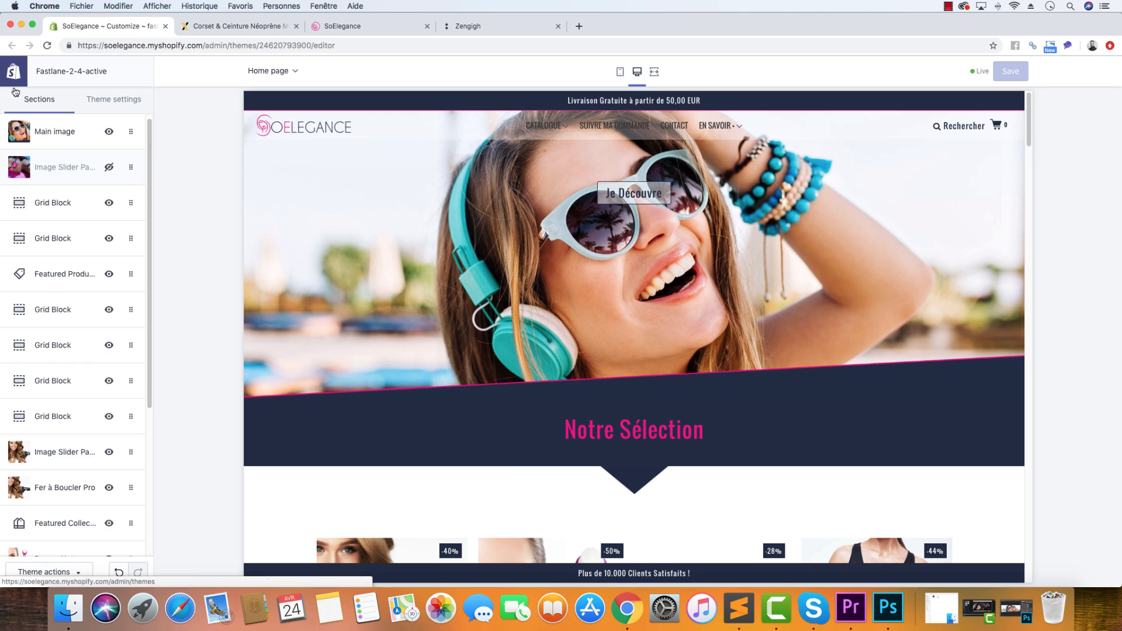
pyautogui.click(58, 131)
pyautogui.scroll(-10, 37, 350)
pyautogui.scroll(-2, 61, 444)
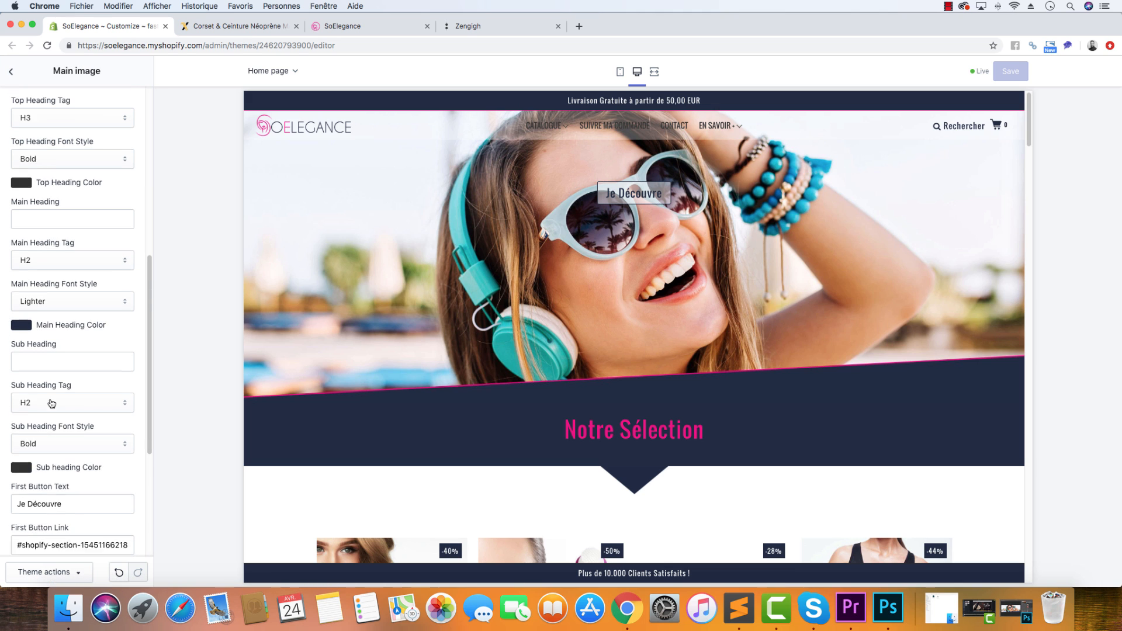
pyautogui.tripleClick(64, 471)
pyautogui.press('BackSpace')
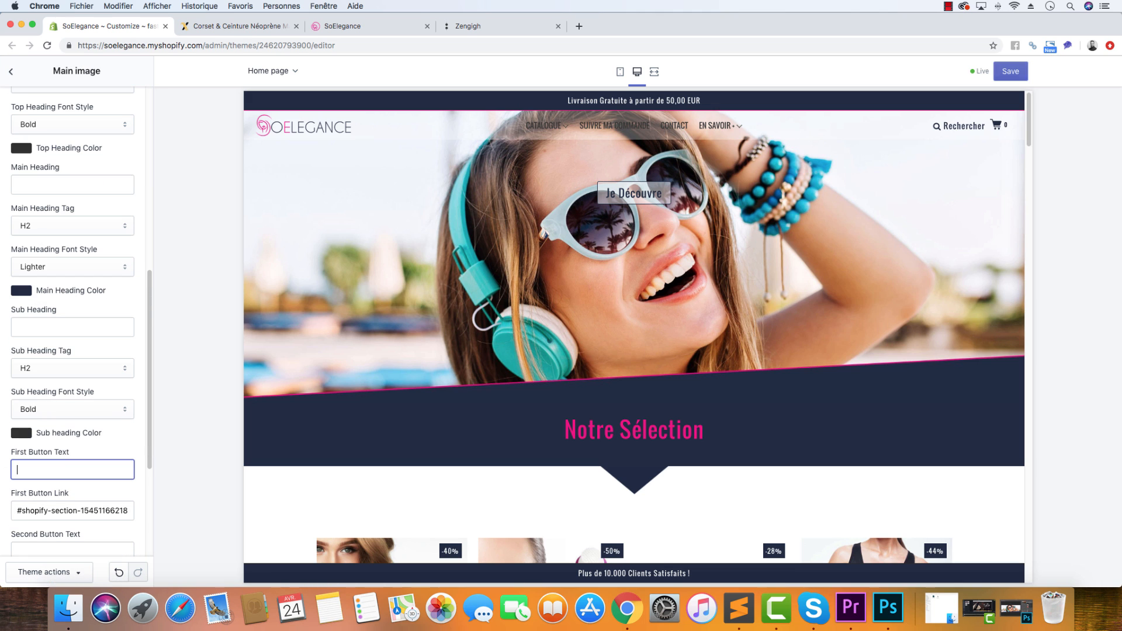
pyautogui.click(61, 510)
pyautogui.tripleClick(61, 510)
pyautogui.press('BackSpace')
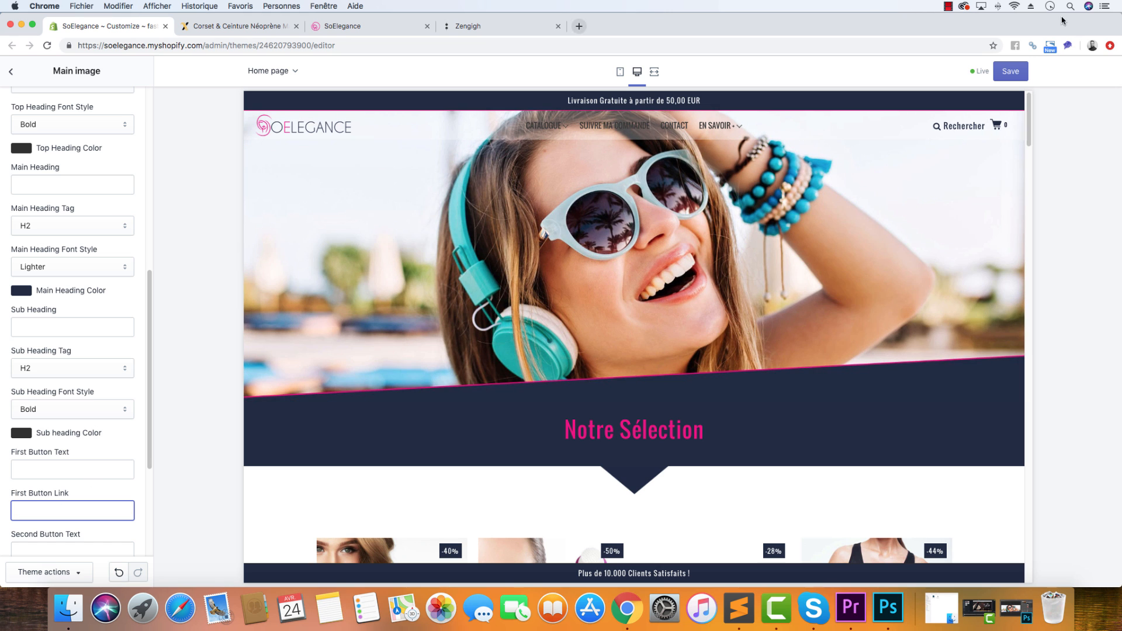
pyautogui.click(1024, 74)
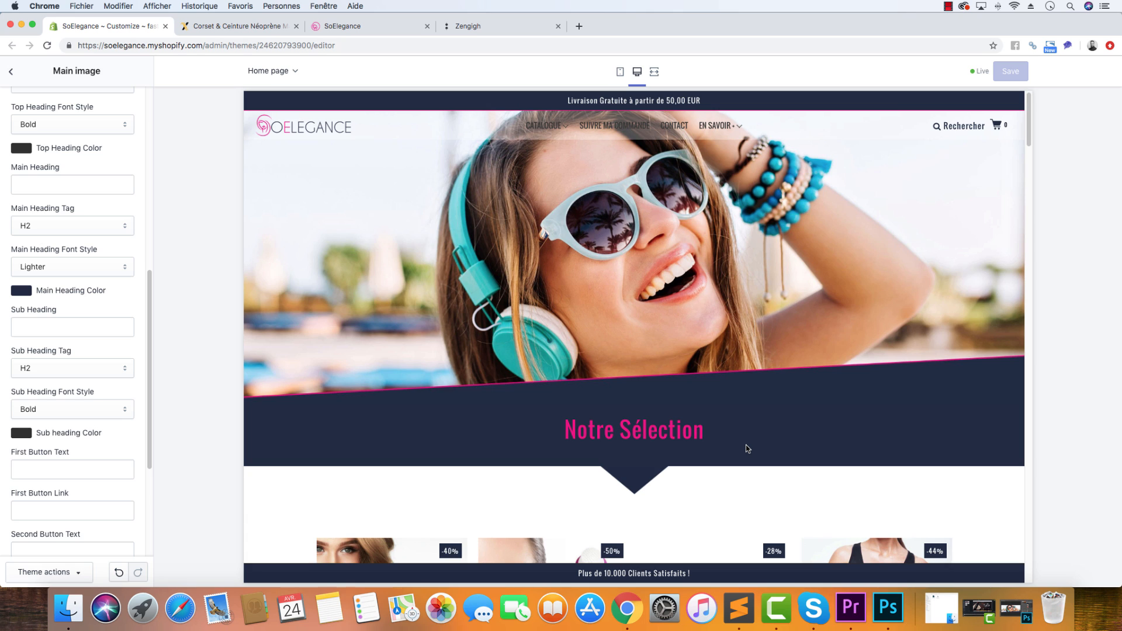
# Step: Check the main image and the heading below it in the mobile, desktop and full-width previews, ending on desktop
pyautogui.click(620, 71)
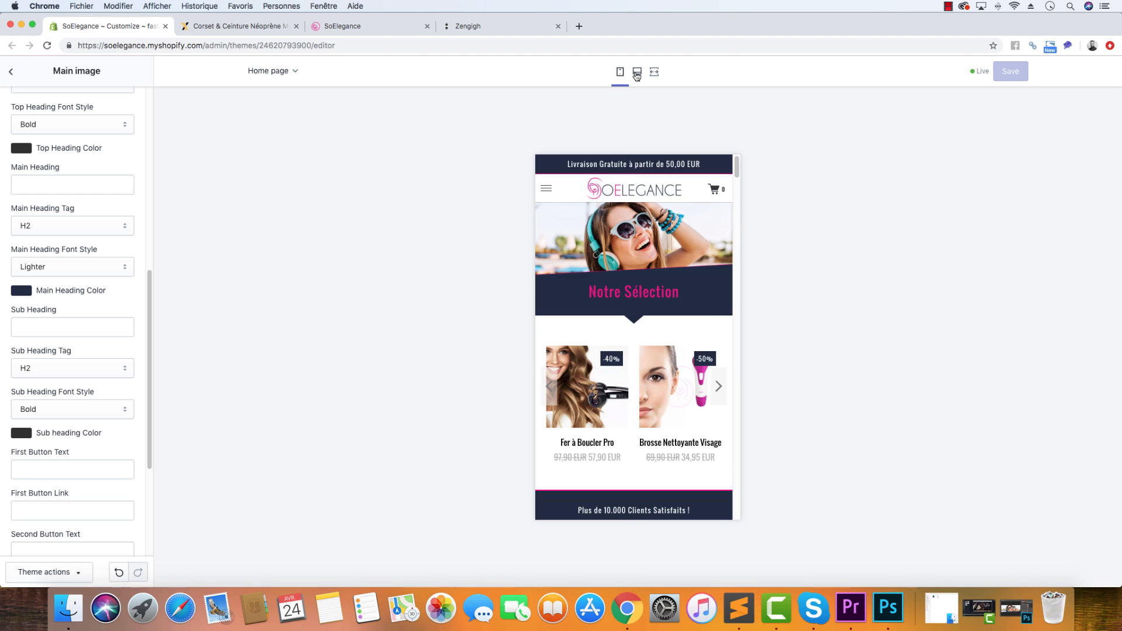
pyautogui.click(638, 74)
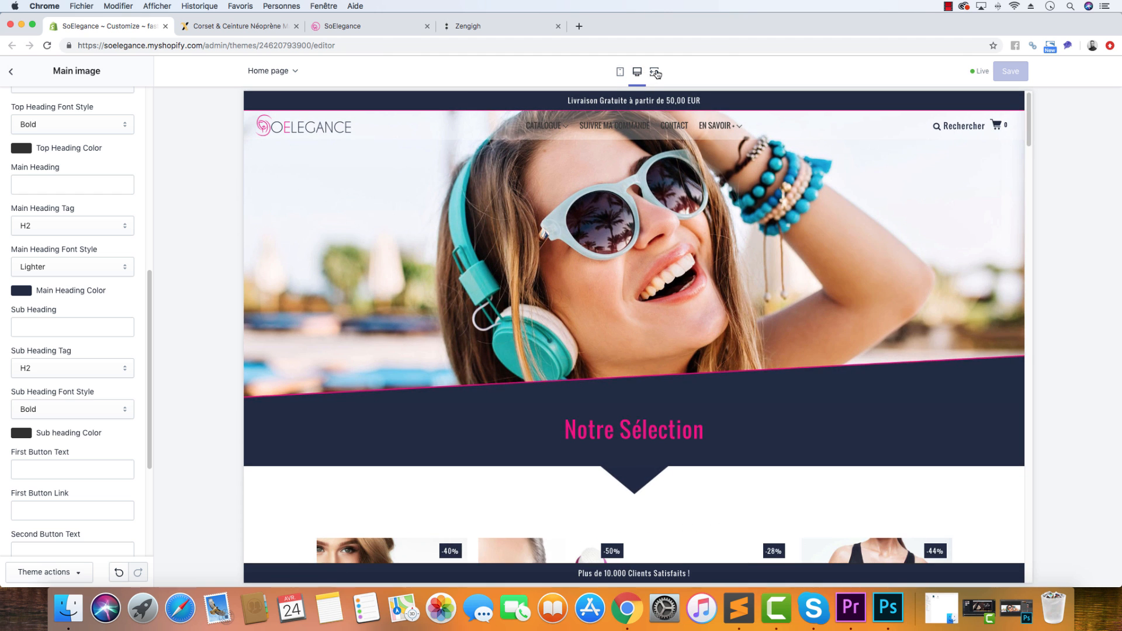
pyautogui.click(654, 72)
pyautogui.scroll(-5, 513, 363)
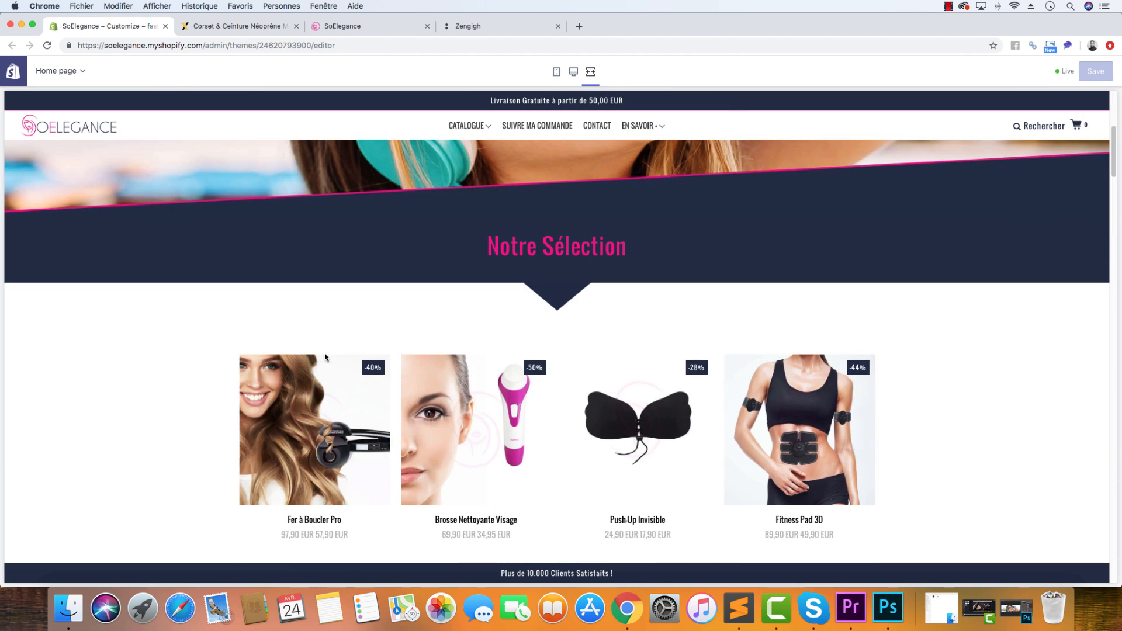
pyautogui.scroll(5, 325, 357)
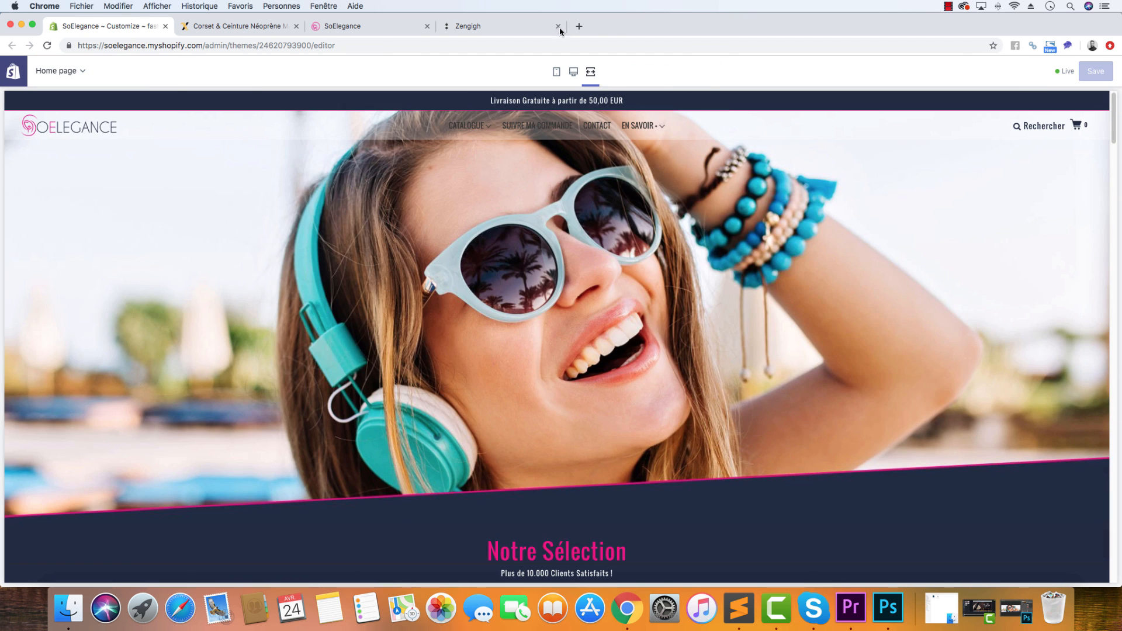
pyautogui.click(574, 72)
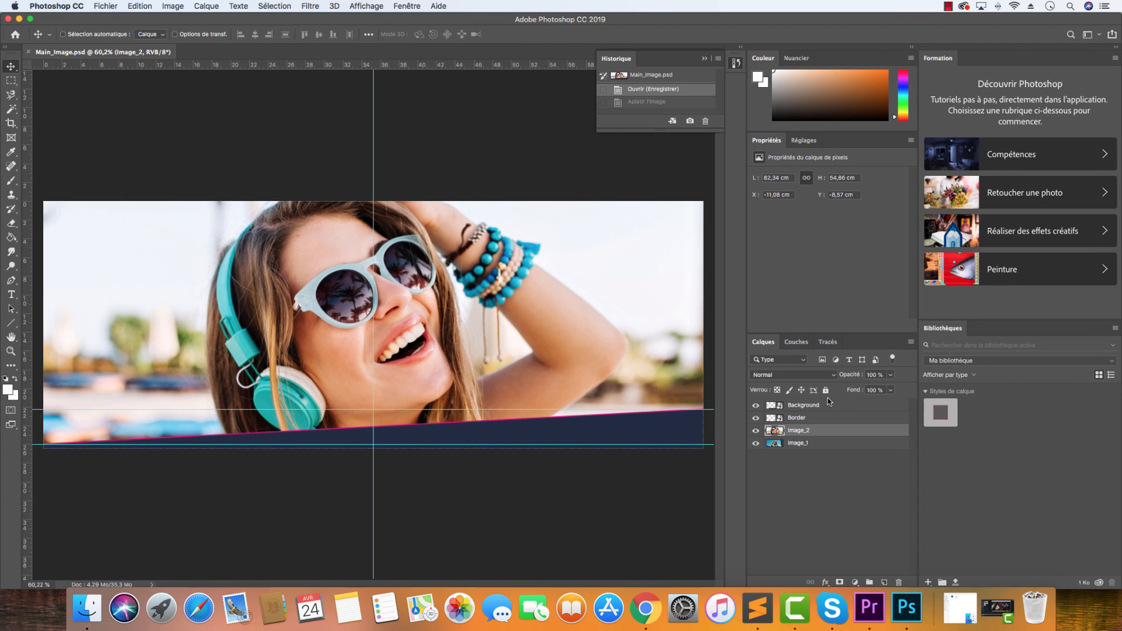
# Step: In Photoshop, toggle the Background layer of Main_Image.psd to compare the banner with and without it, and return to the theme editor in Chrome
pyautogui.click(756, 405)
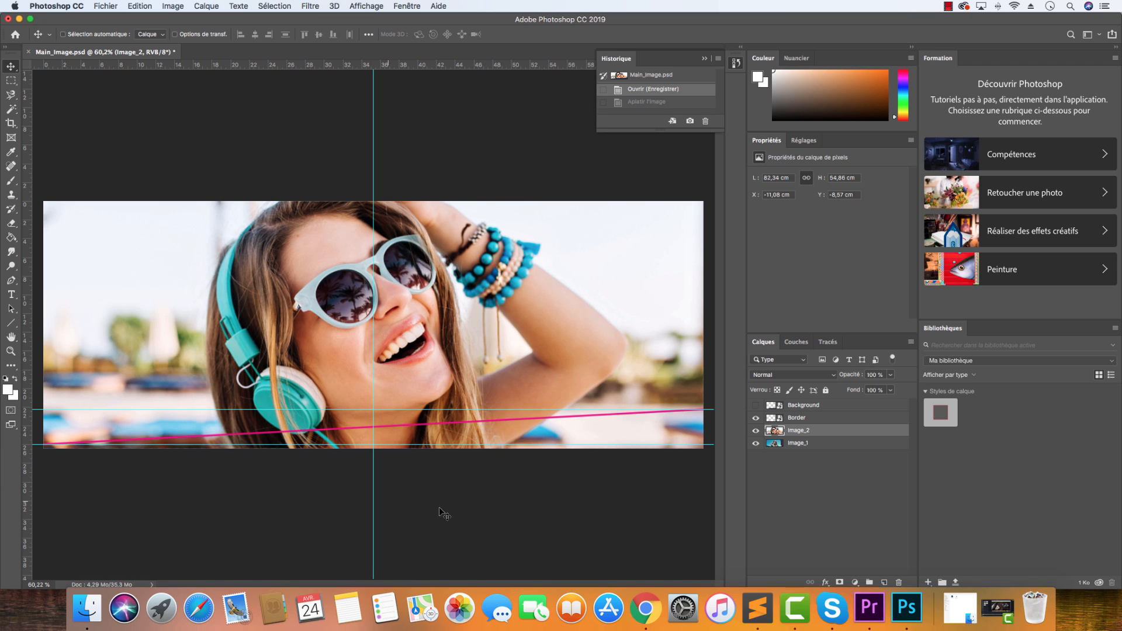
pyautogui.click(756, 405)
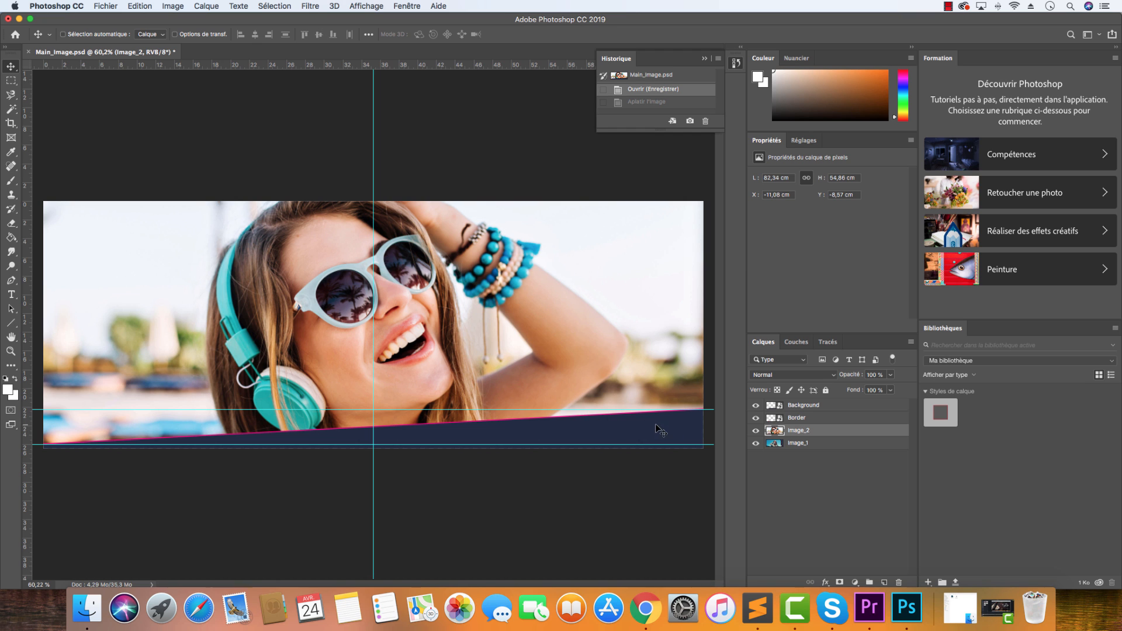
pyautogui.click(757, 405)
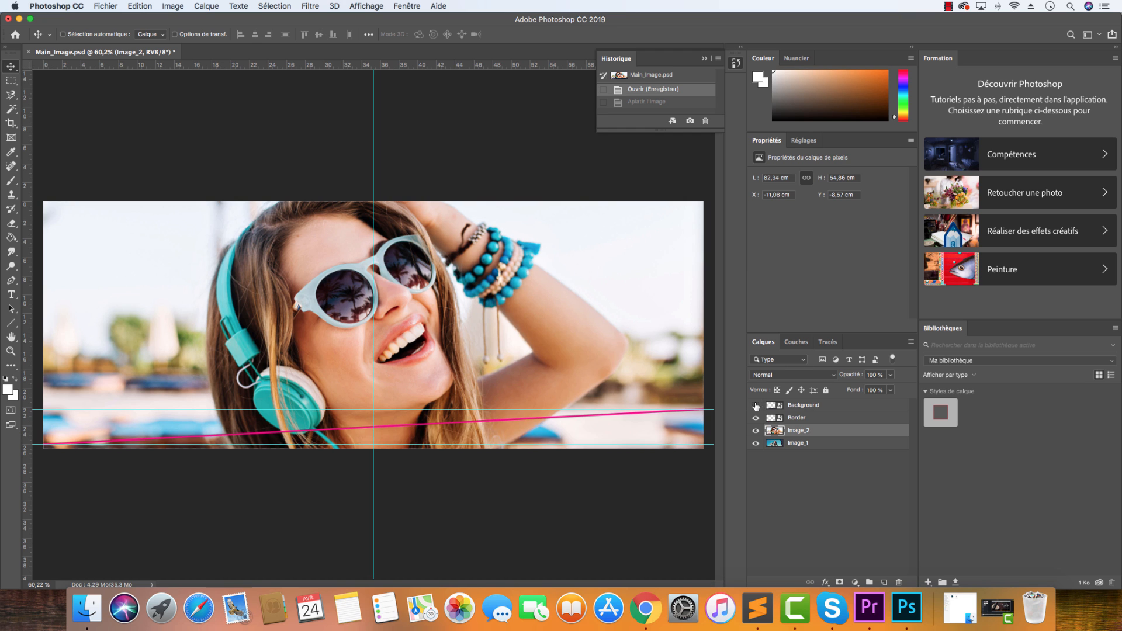
pyautogui.click(757, 406)
pyautogui.click(643, 611)
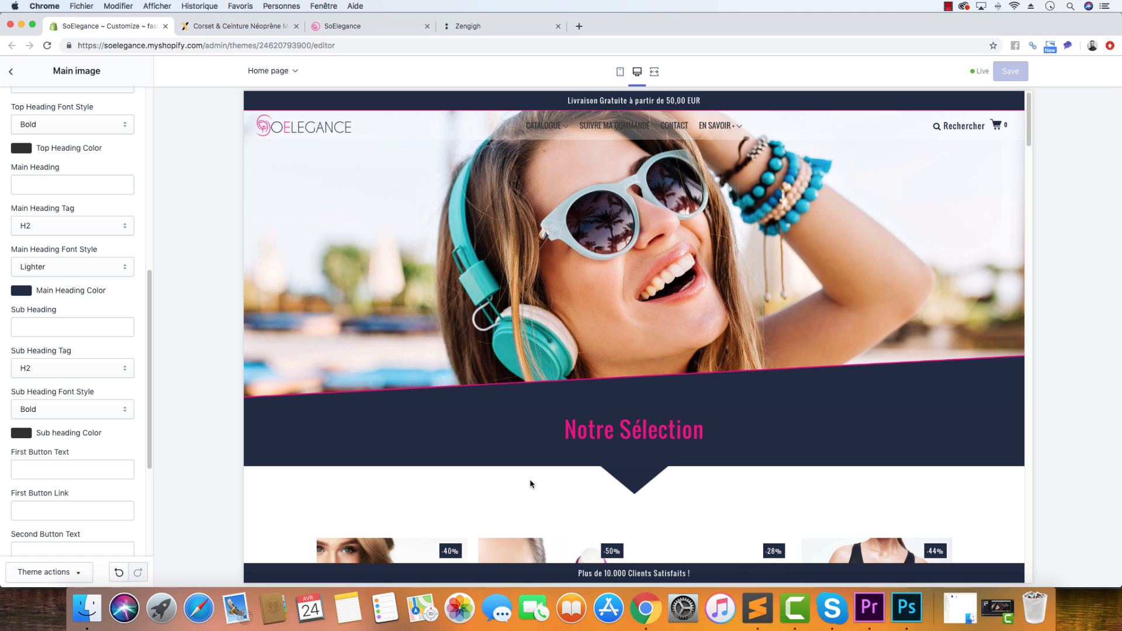